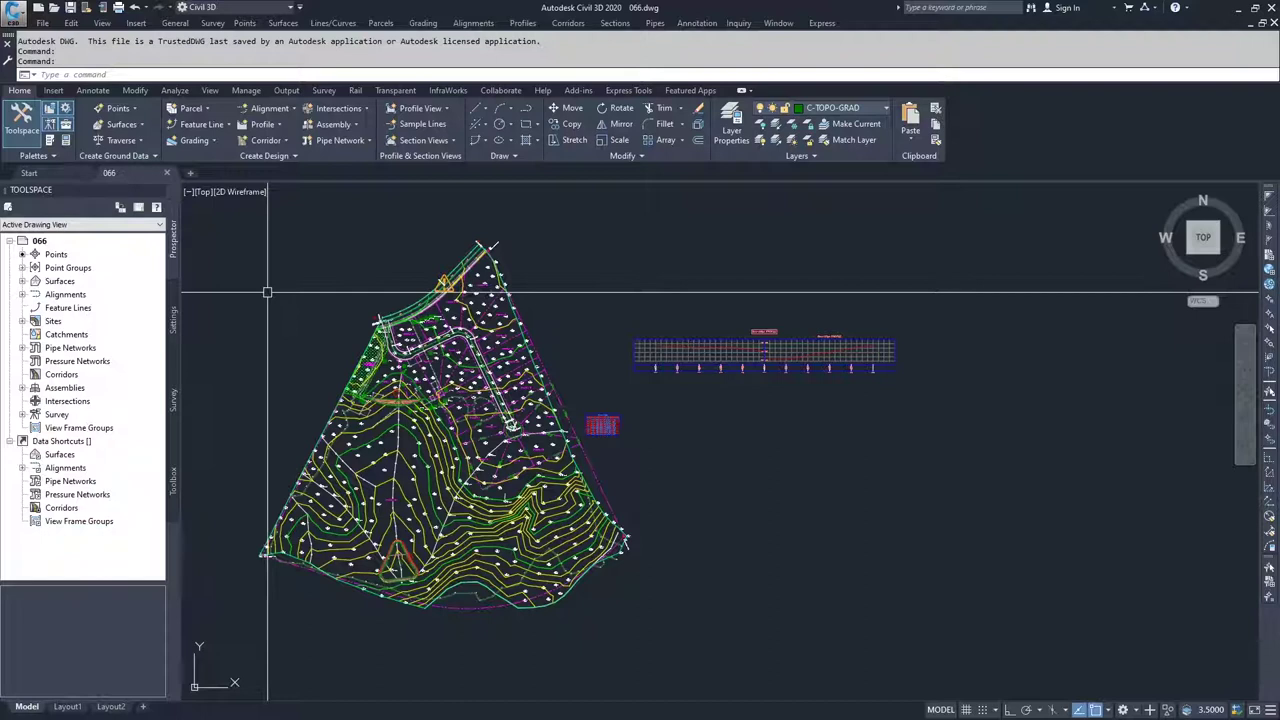
Switch the Dev-Align1 profile view's elevation range to Automatic height in Profile View Properties
left_click(652, 354)
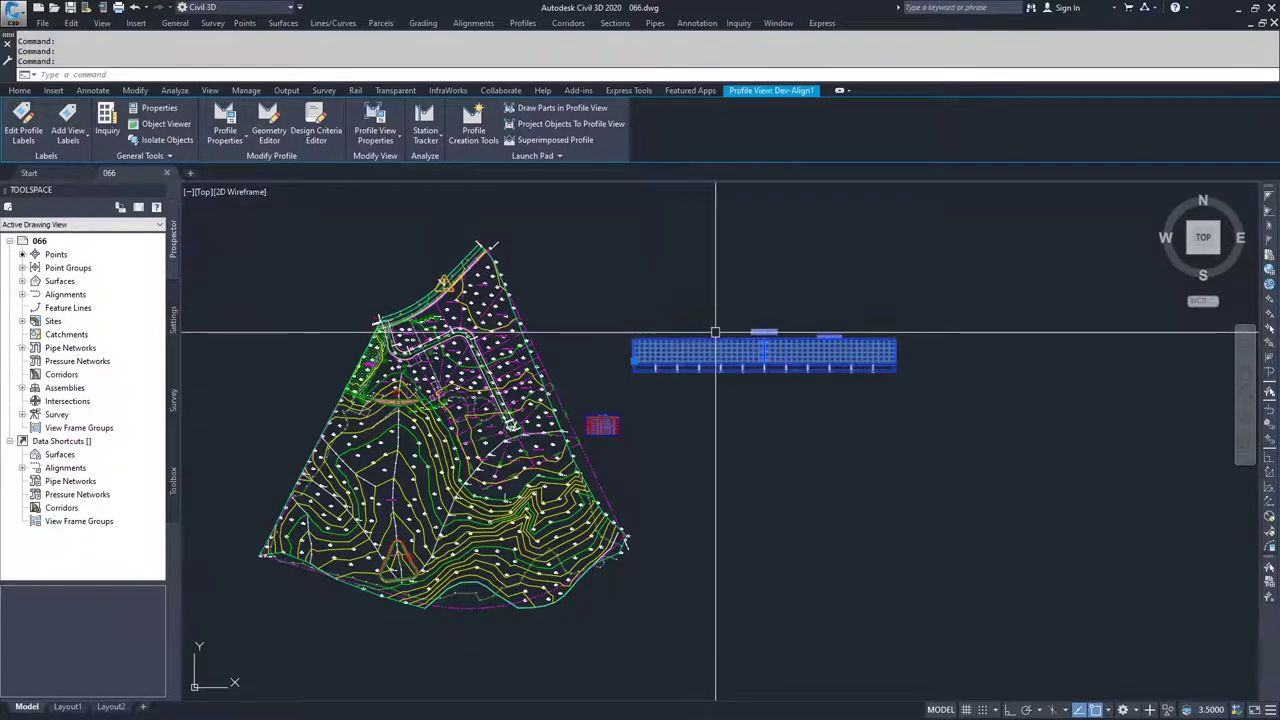
left_click(376, 118)
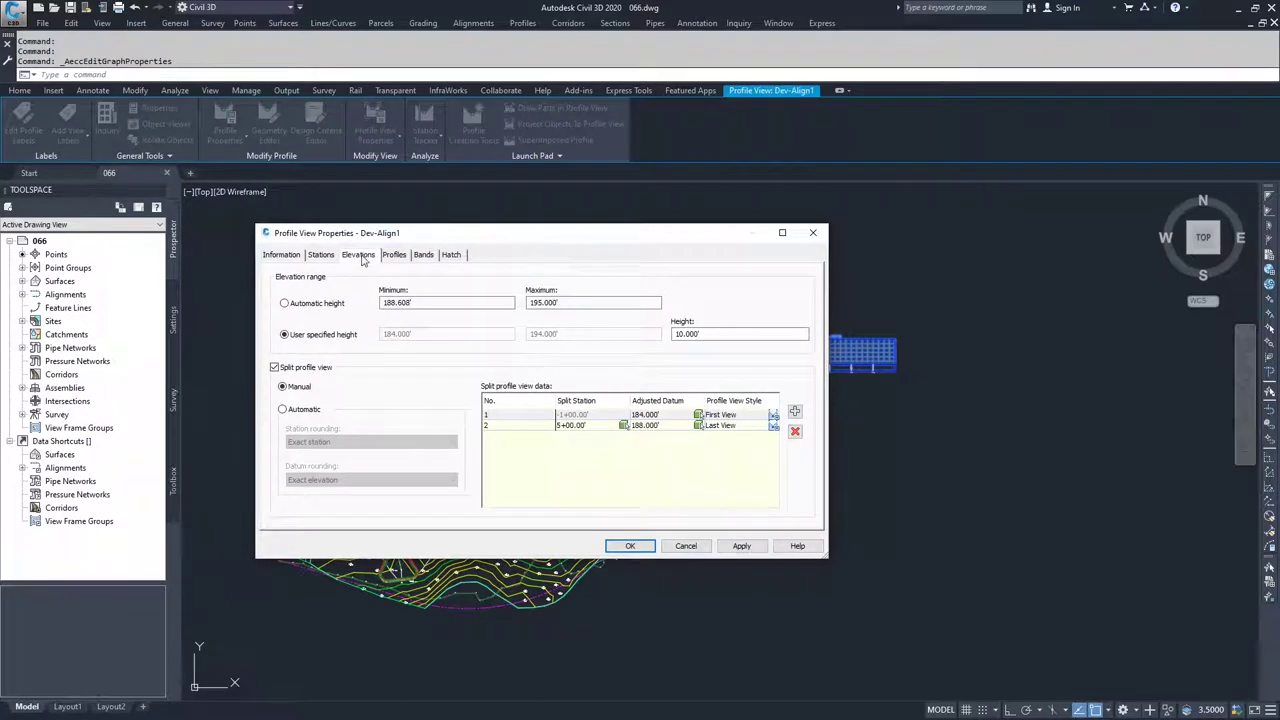
left_click(284, 304)
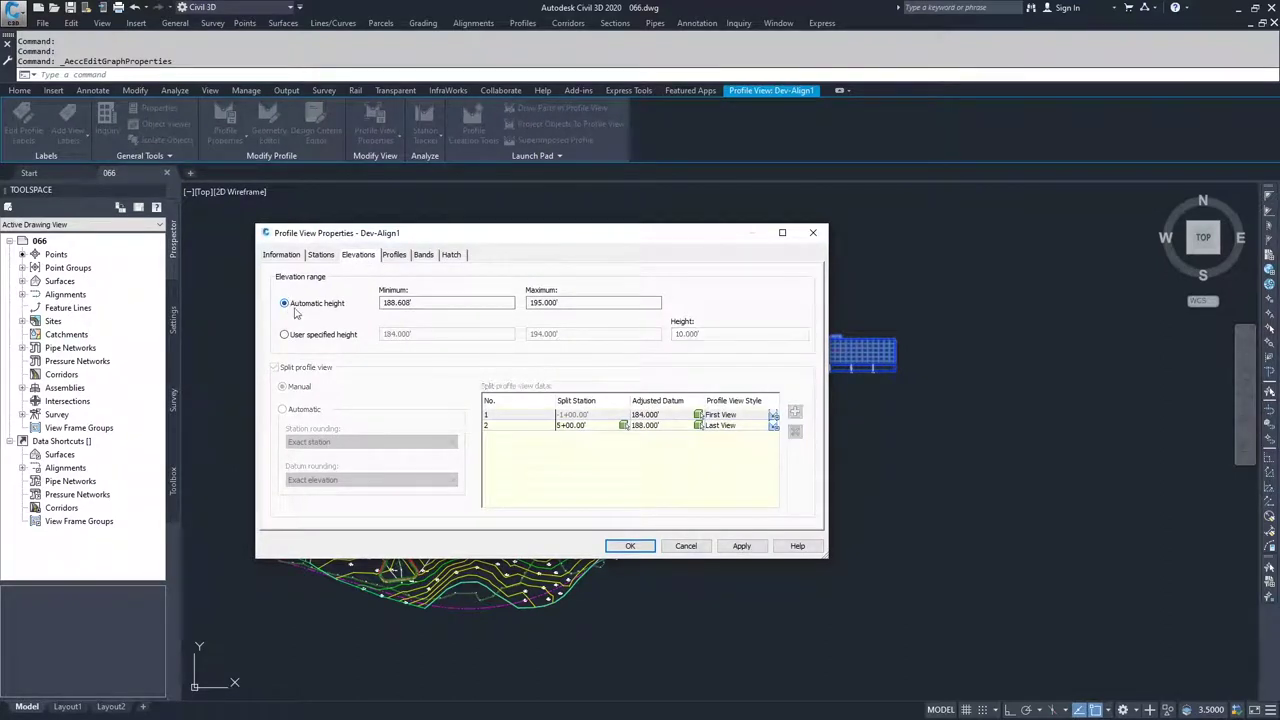
left_click(741, 545)
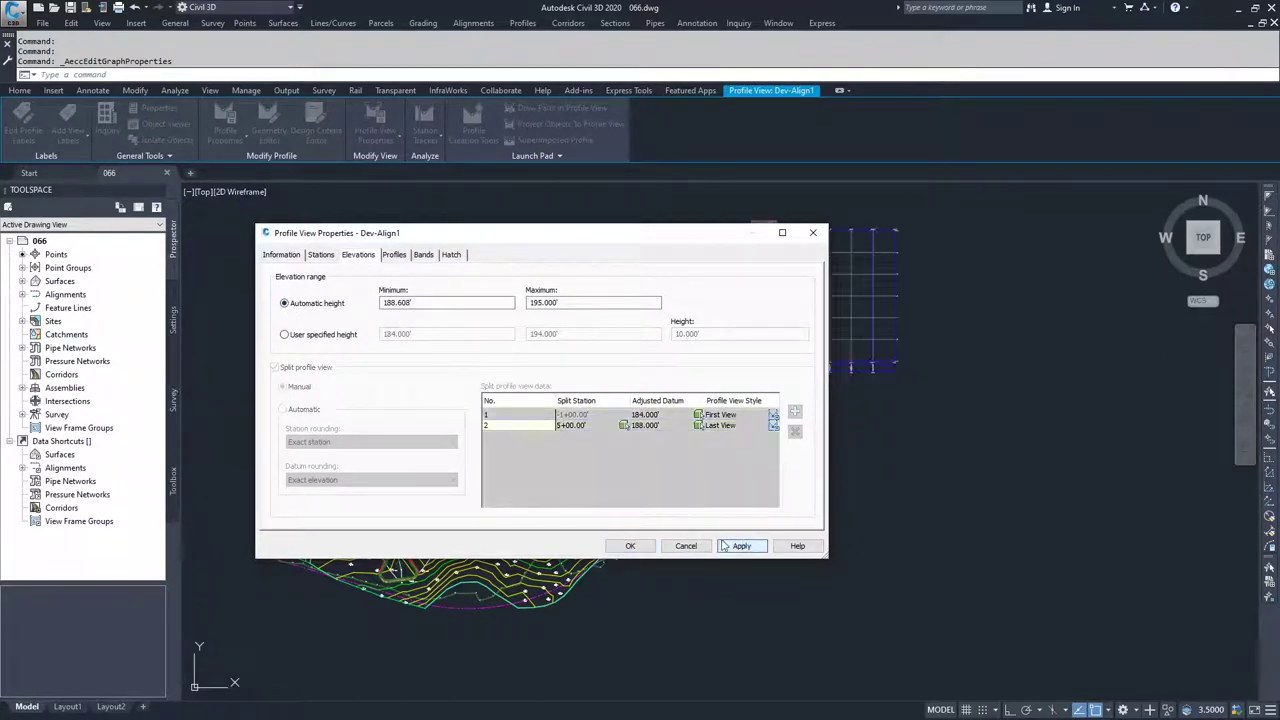
left_click(631, 546)
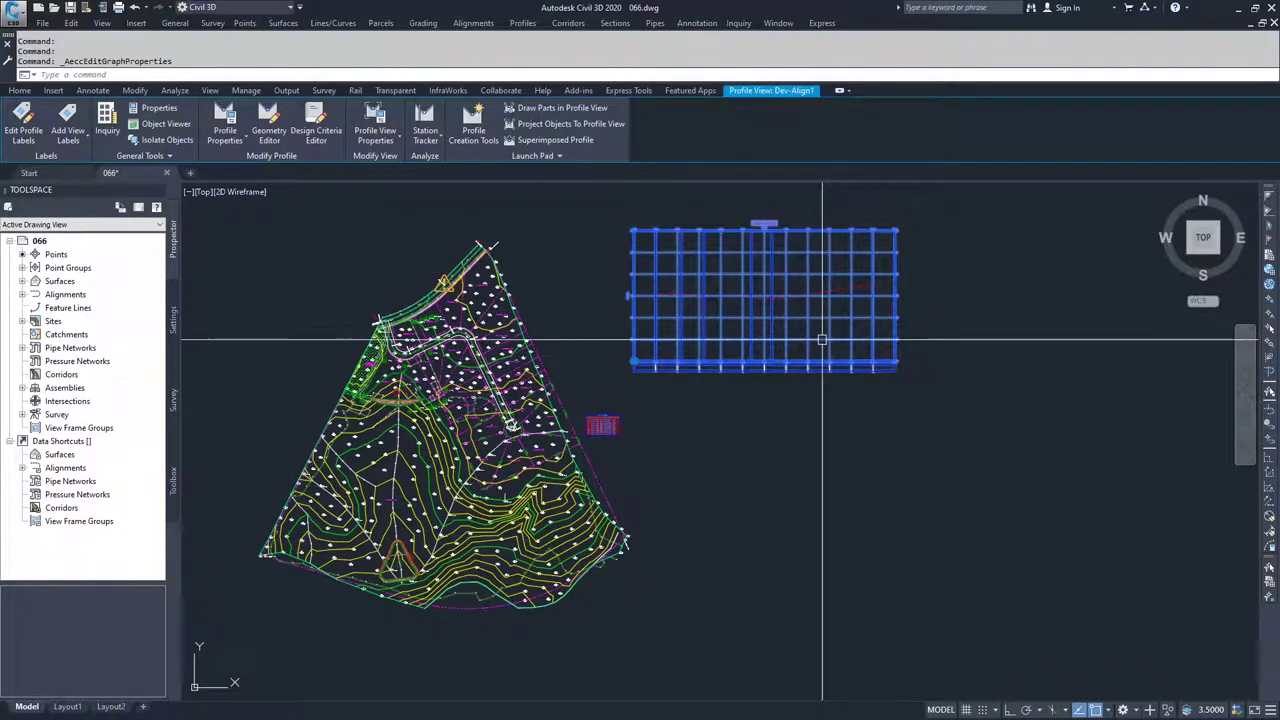
mouse_move(822, 340)
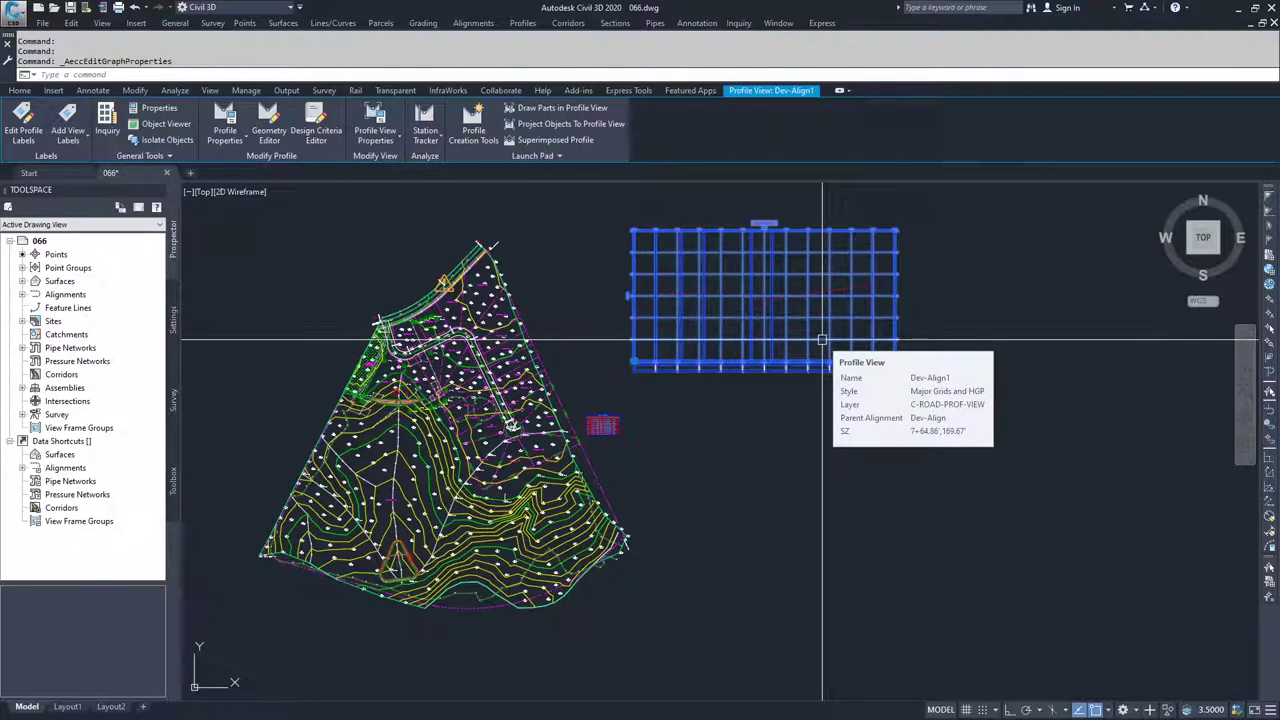
key("Escape")
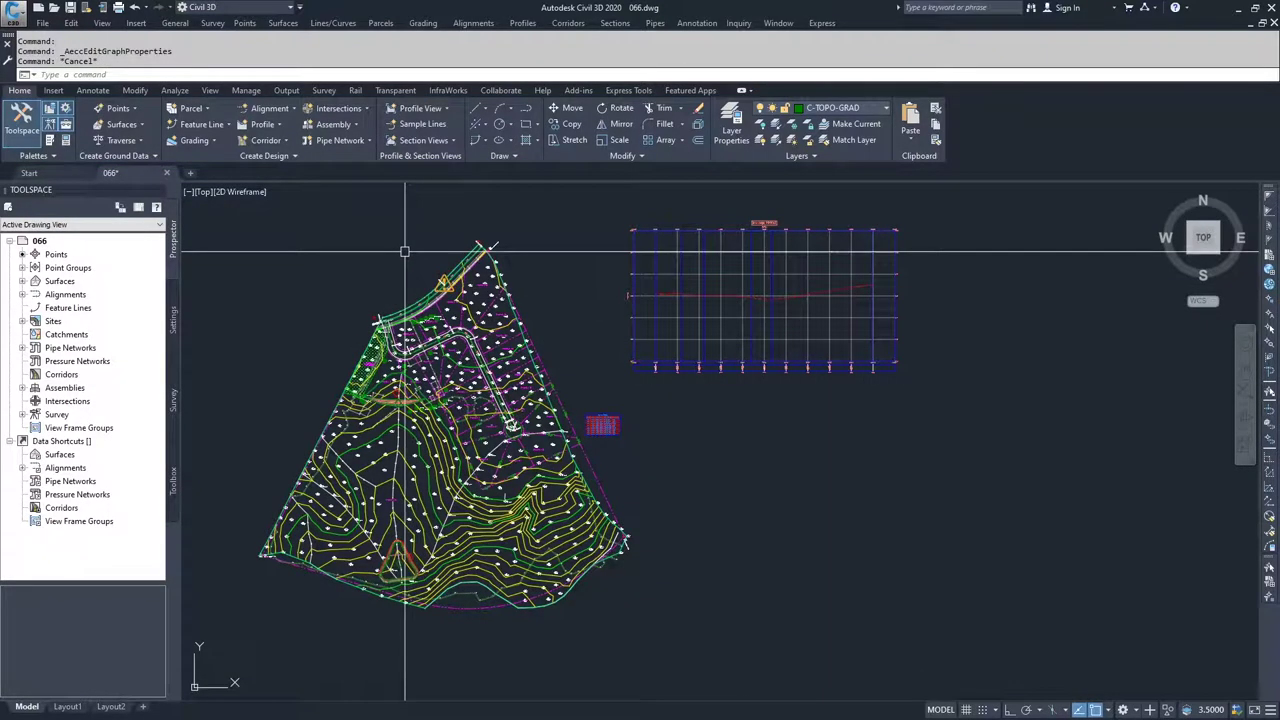
Start a new design profile with Profile Creation Tools on the Dev-Align1 profile view
left_click(279, 124)
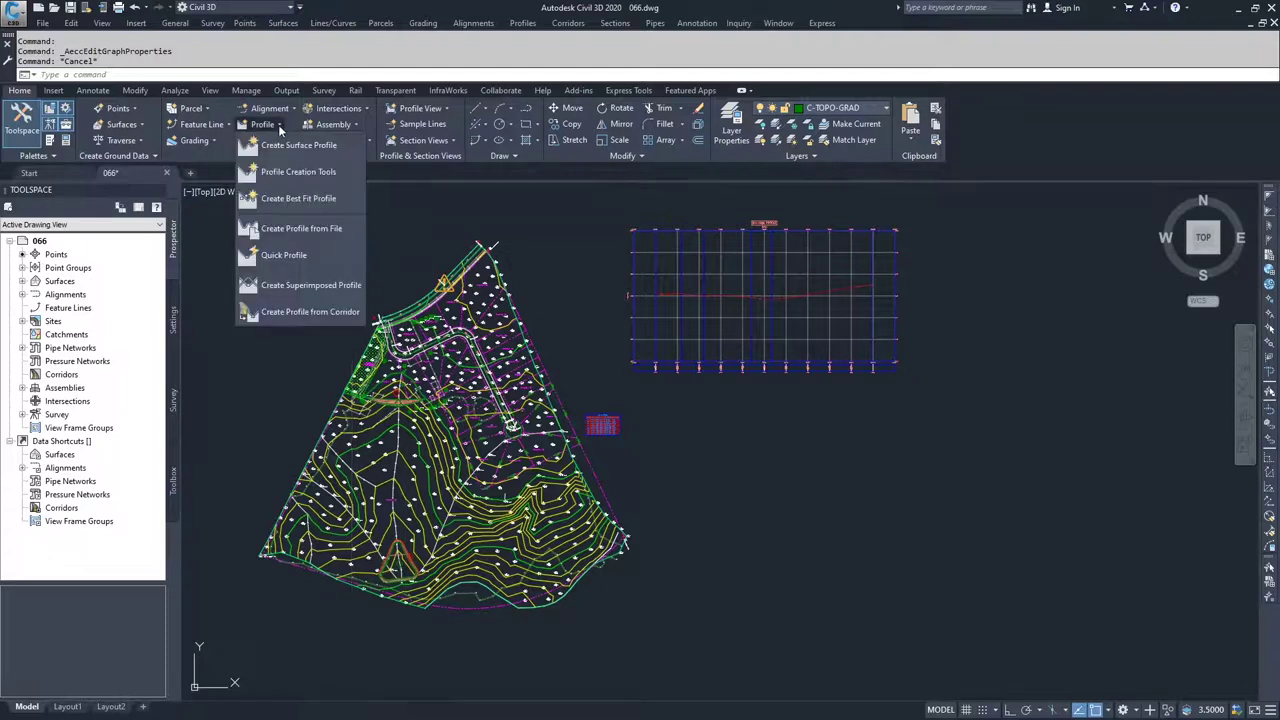
left_click(296, 171)
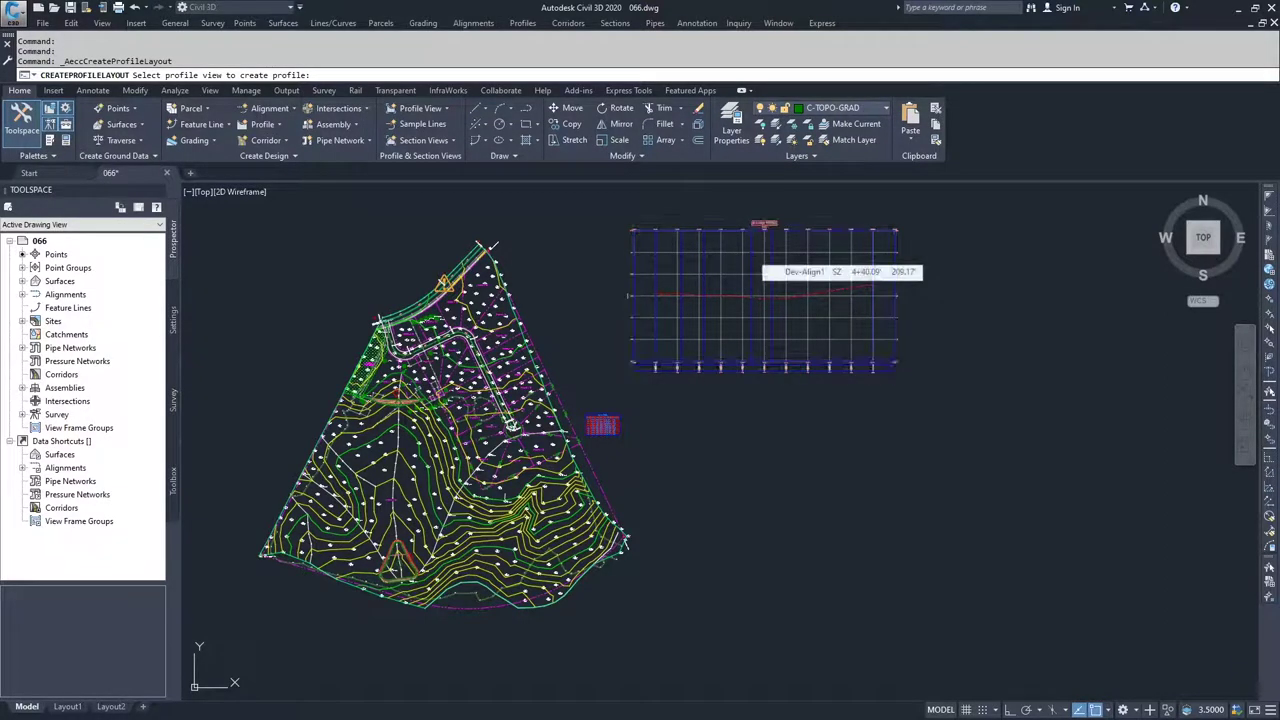
left_click(738, 273)
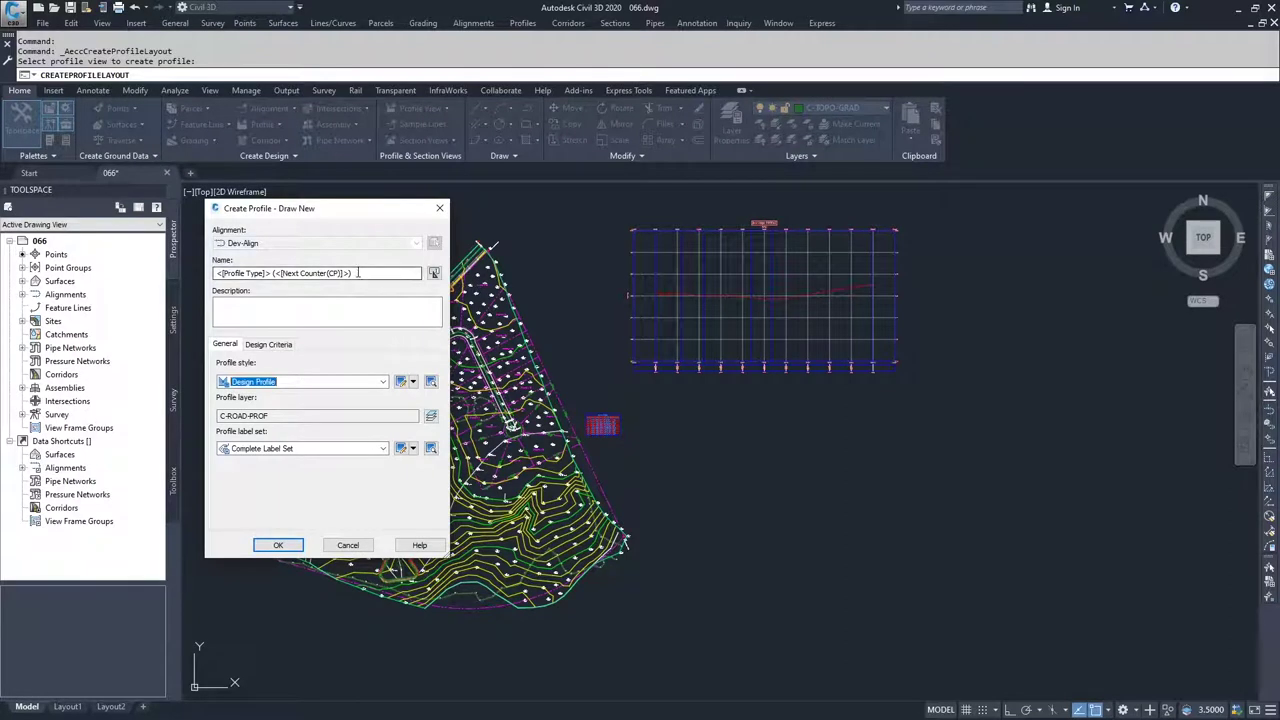
left_click_drag(291, 217, 362, 217)
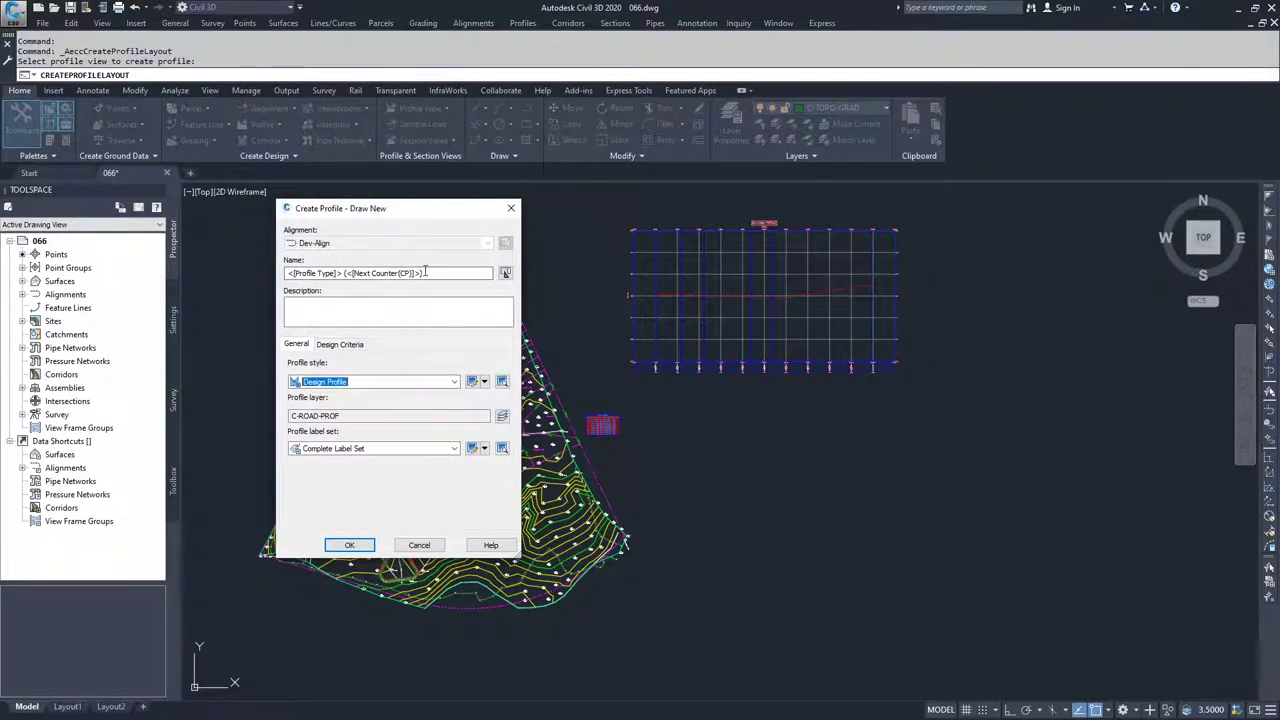
Name the profile Dev-Prof and review its Design Criteria settings
left_click_drag(425, 272, 288, 272)
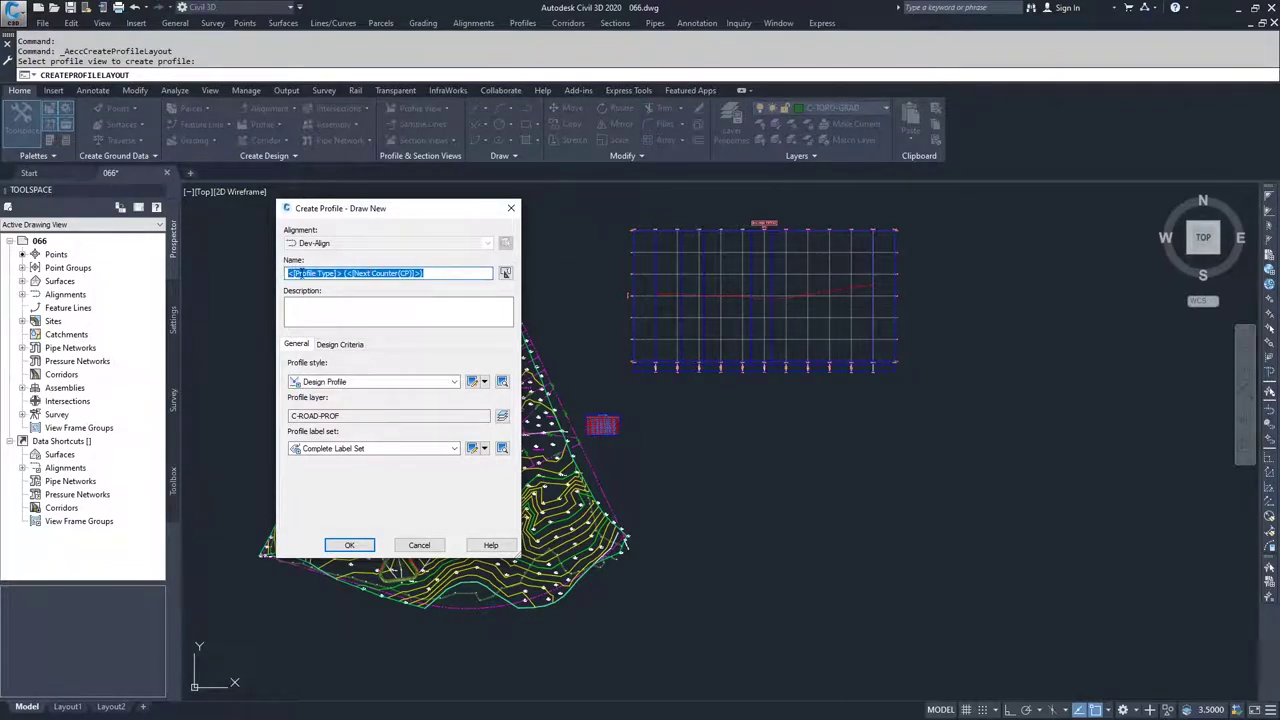
type("Dev")
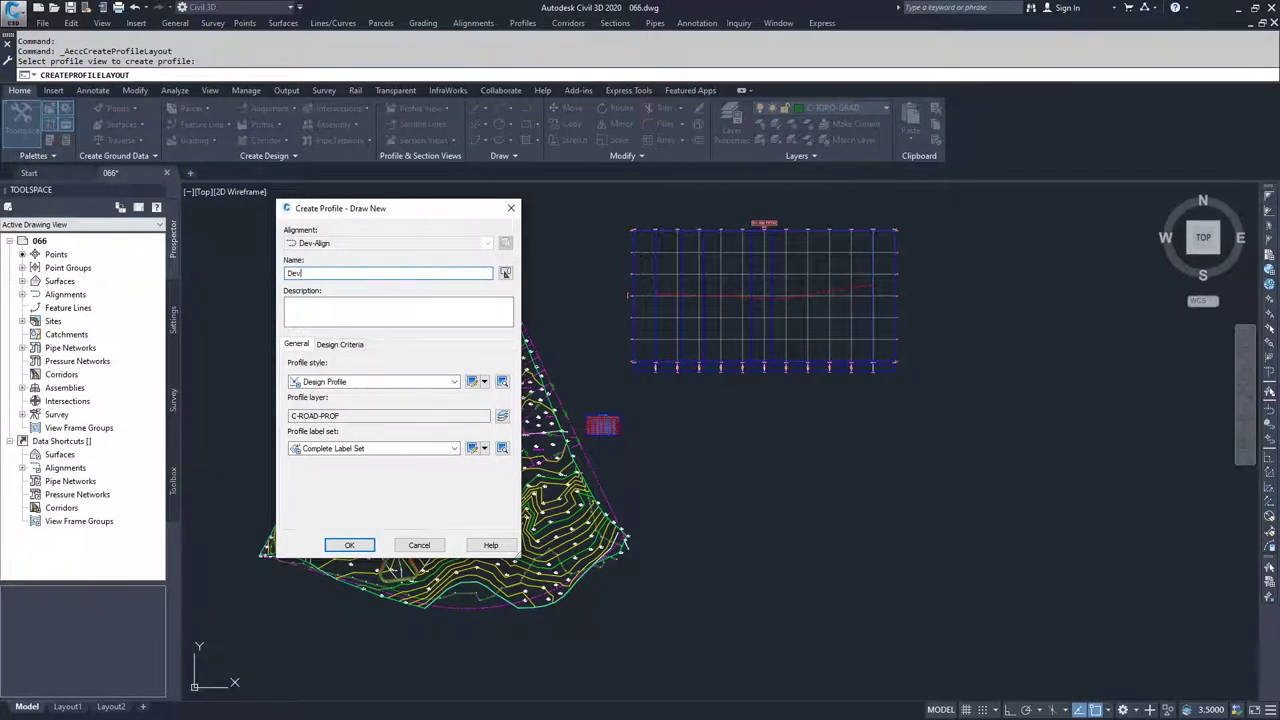
type("-Prof")
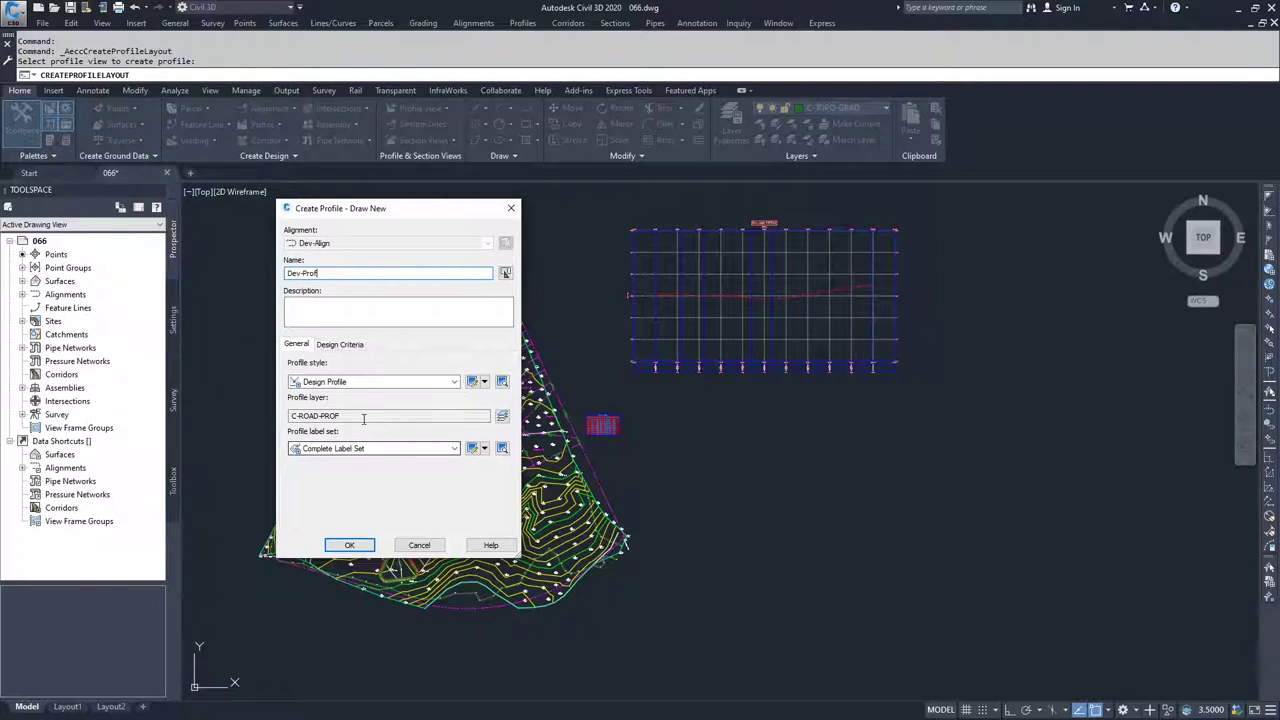
left_click(339, 345)
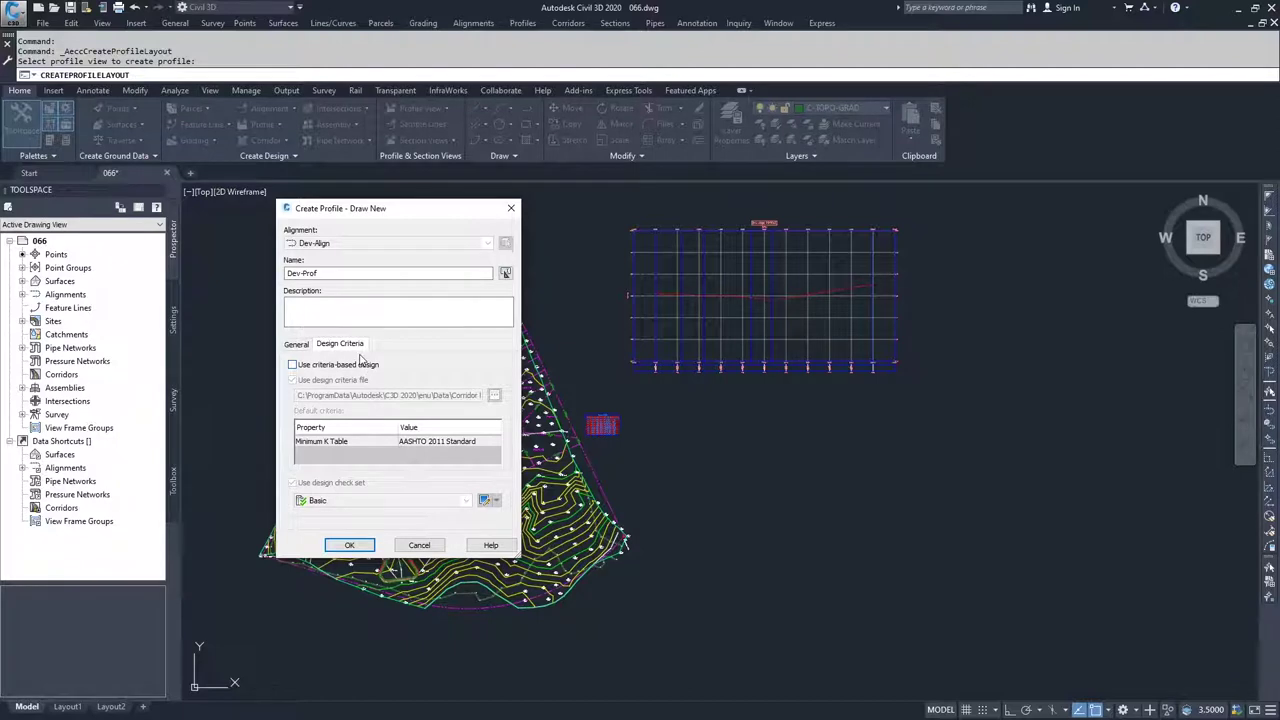
left_click(298, 345)
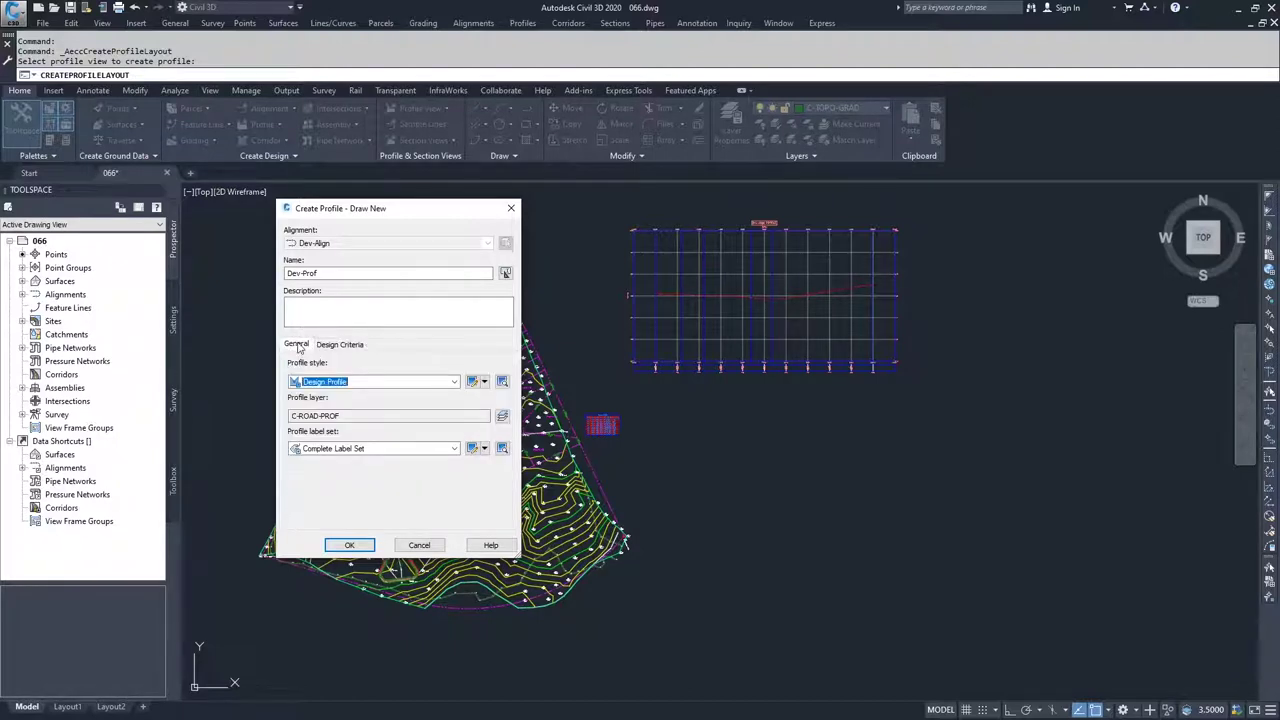
Create Dev-Prof and set parabolic crest and sag curve lengths to 50 feet in Curve Settings
left_click(352, 545)
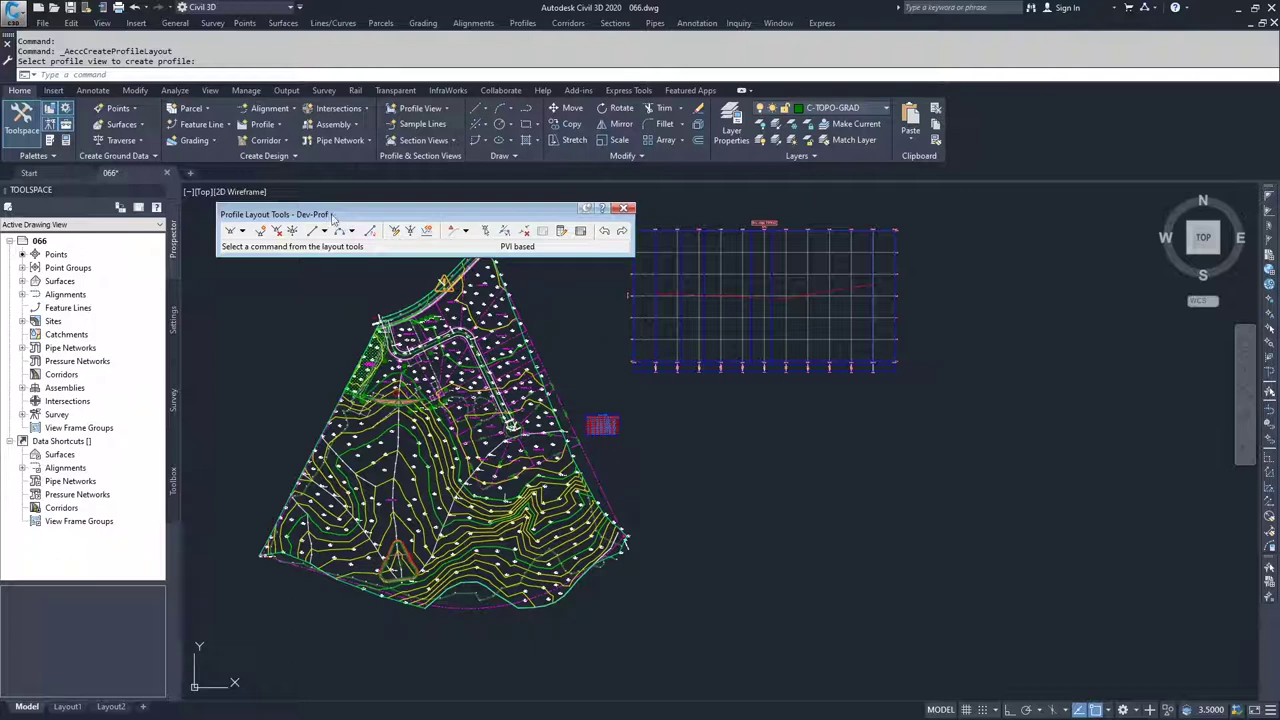
left_click(242, 231)
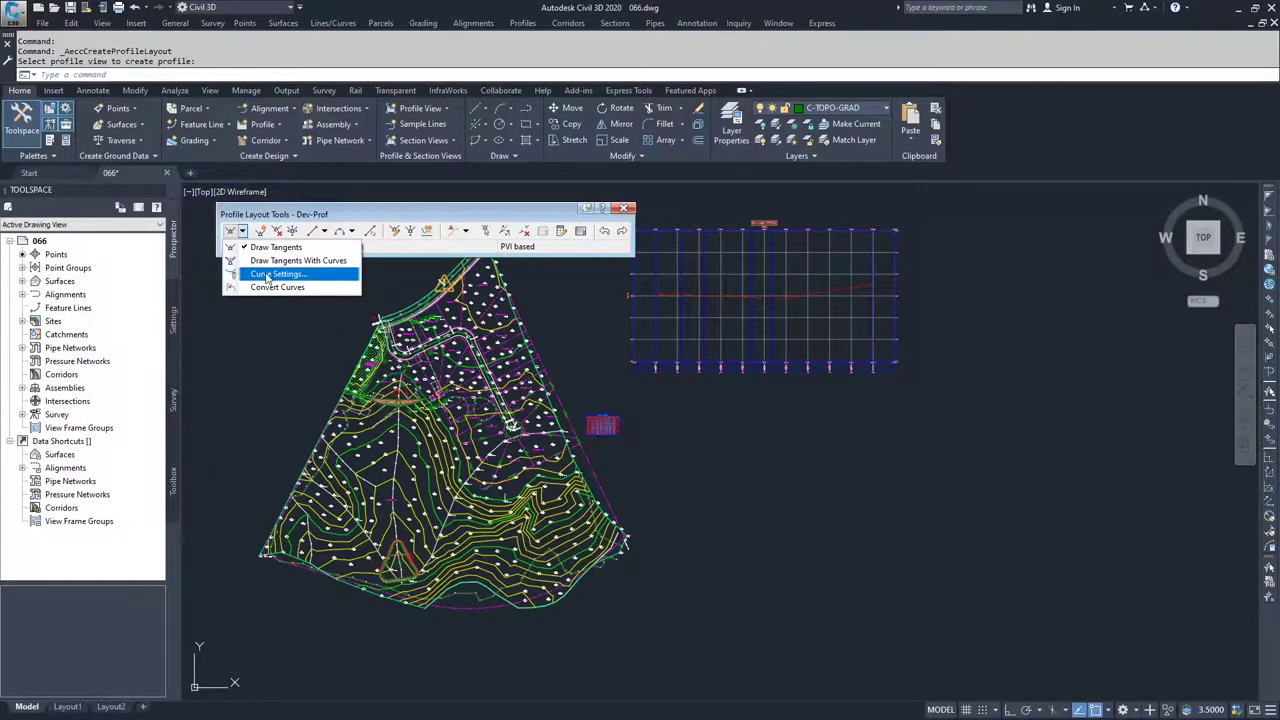
left_click(267, 275)
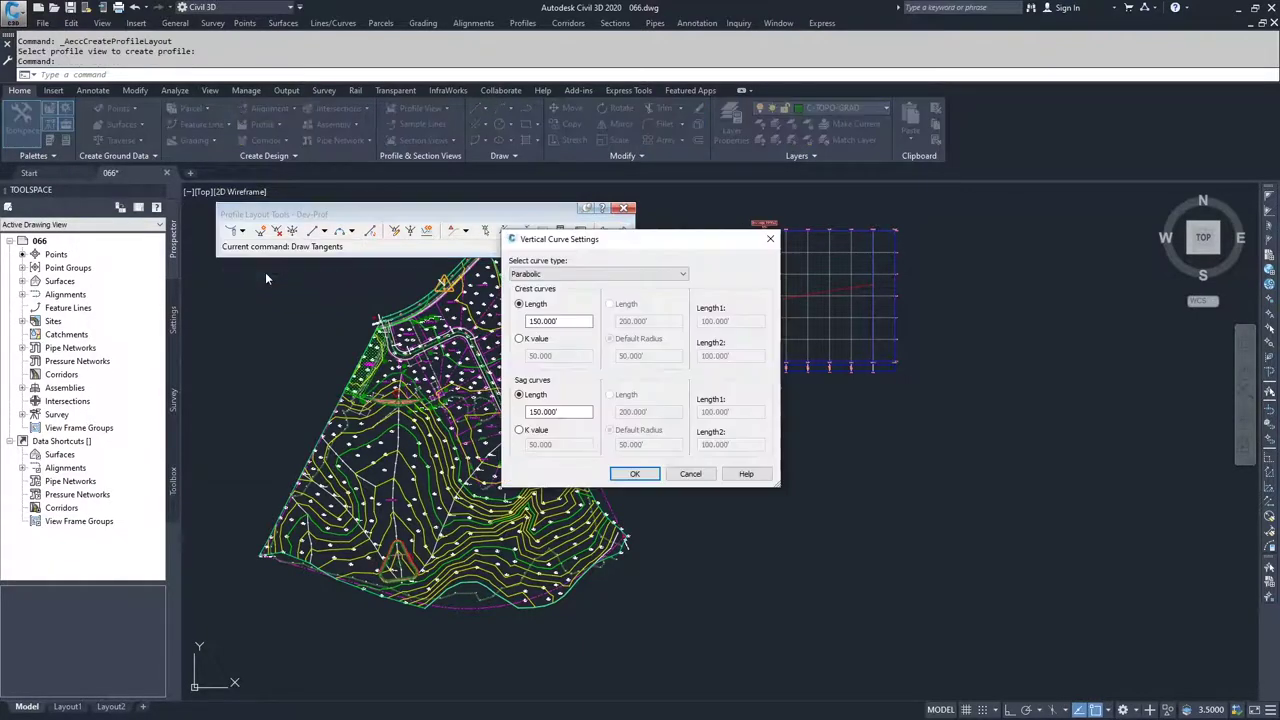
left_click(578, 274)
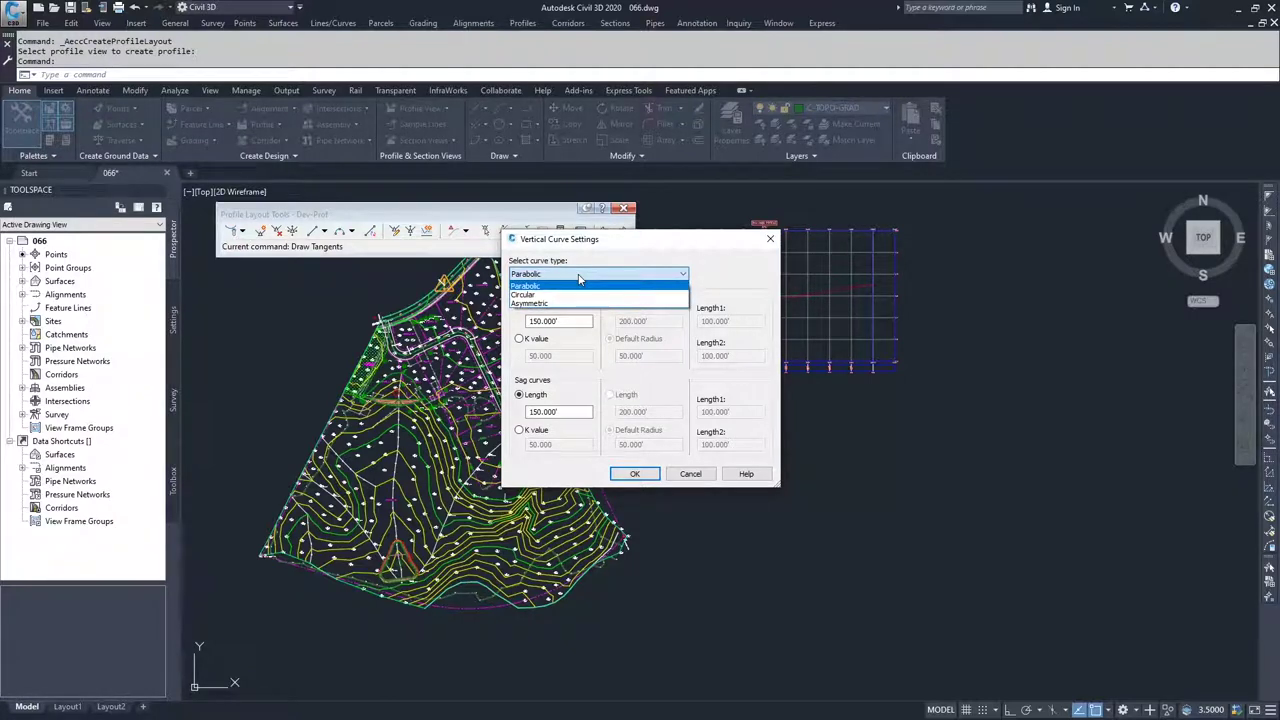
left_click(578, 280)
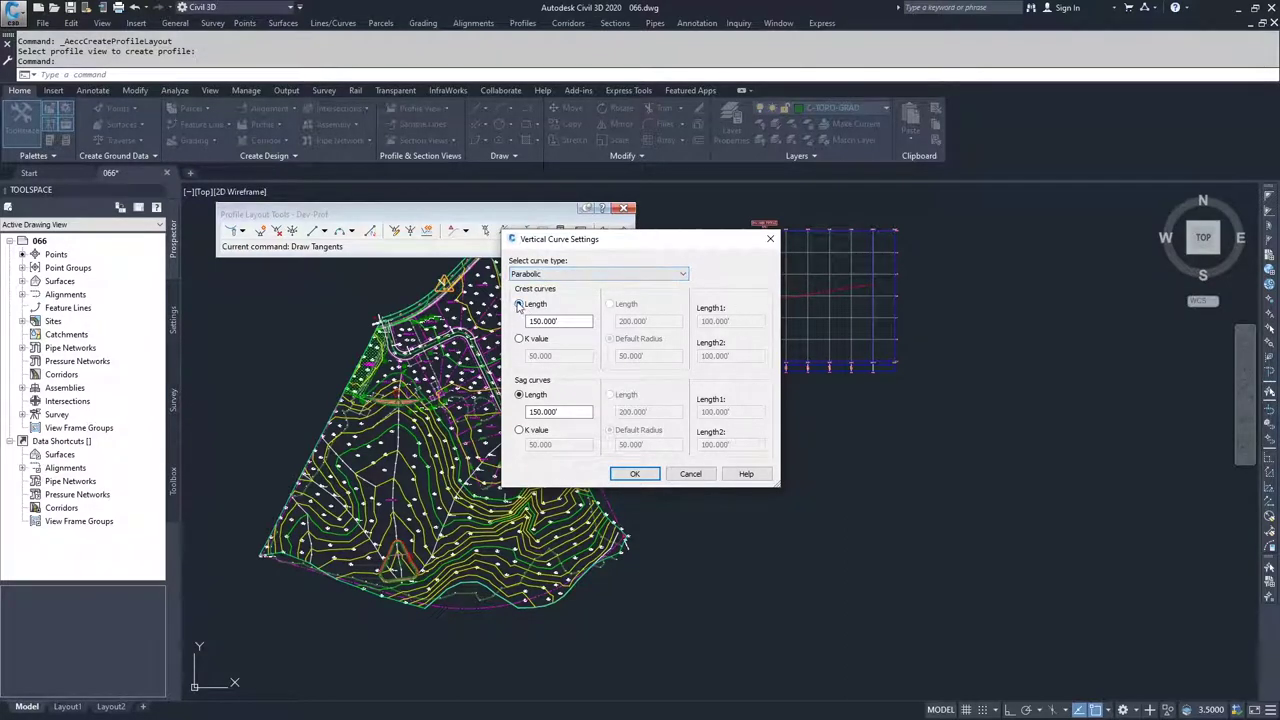
double_click(568, 411)
type("50")
double_click(558, 321)
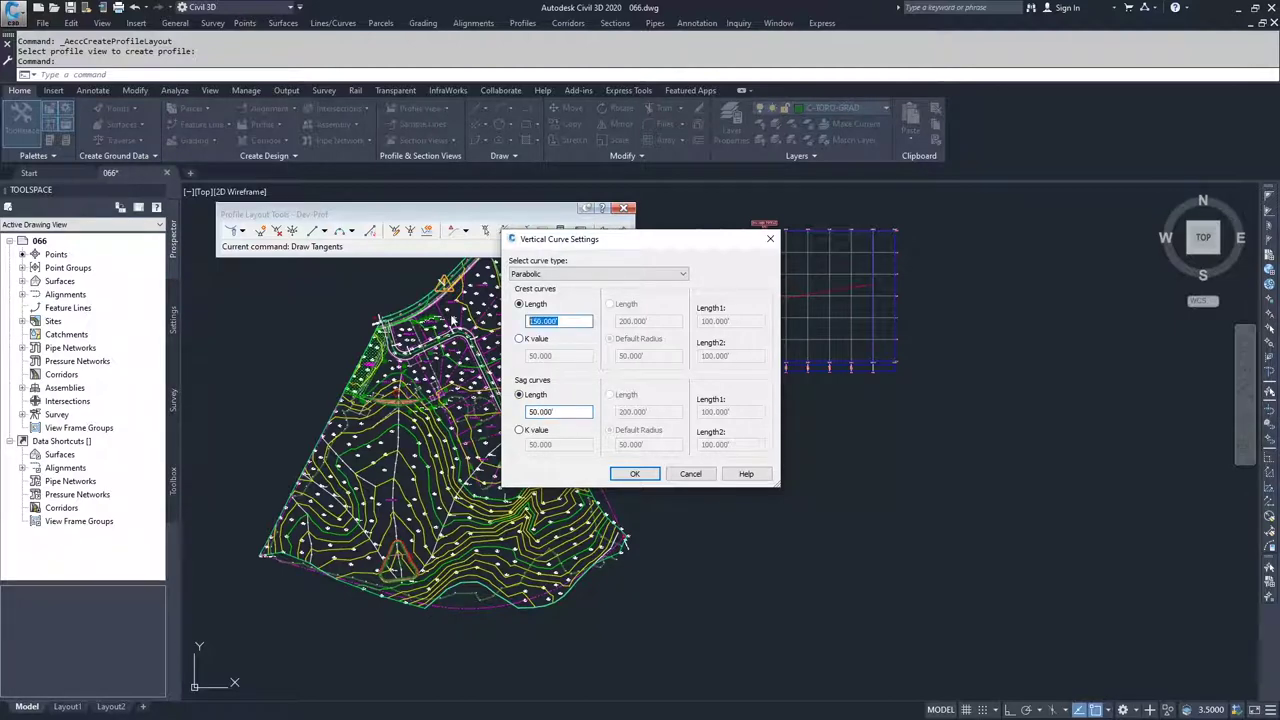
type("50")
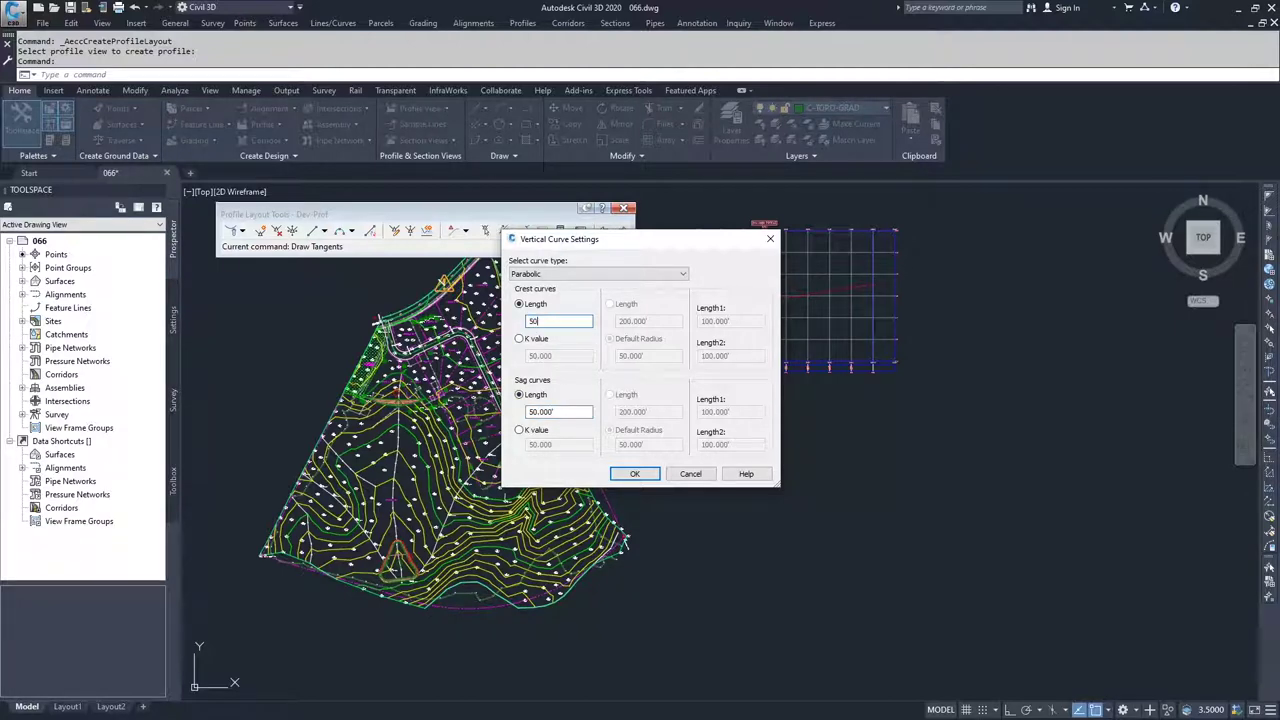
left_click(634, 473)
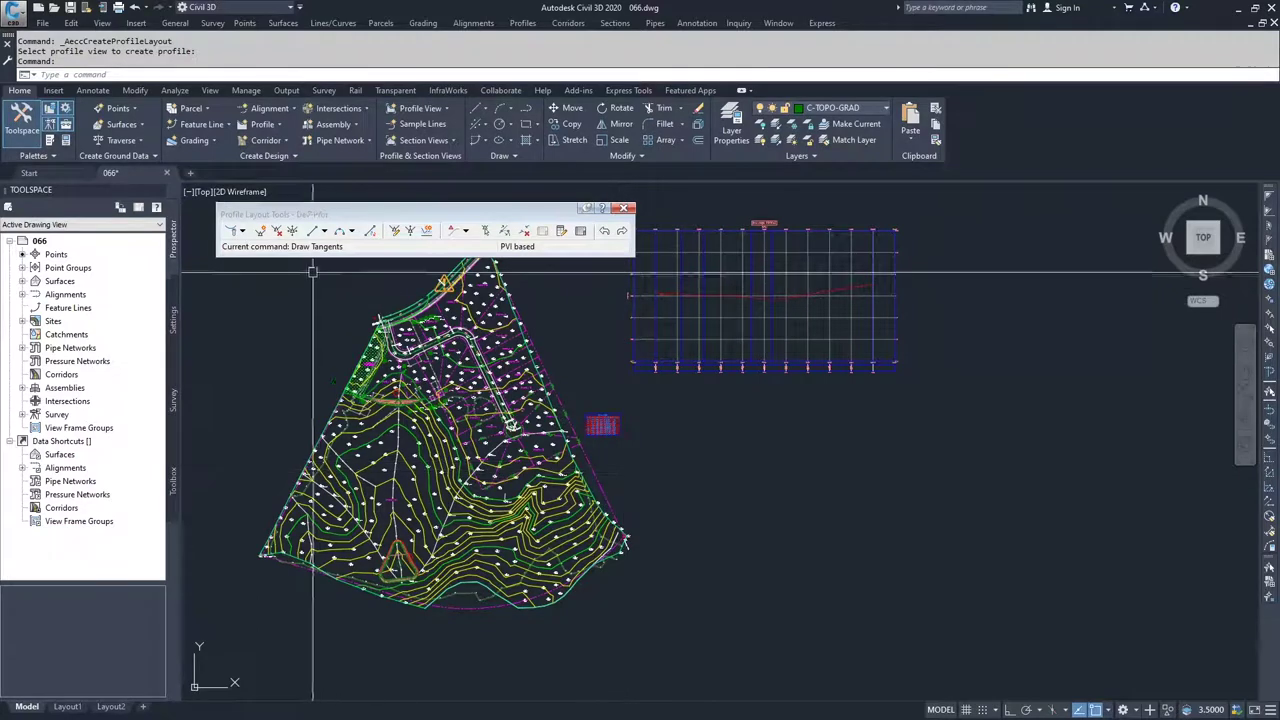
left_click(241, 231)
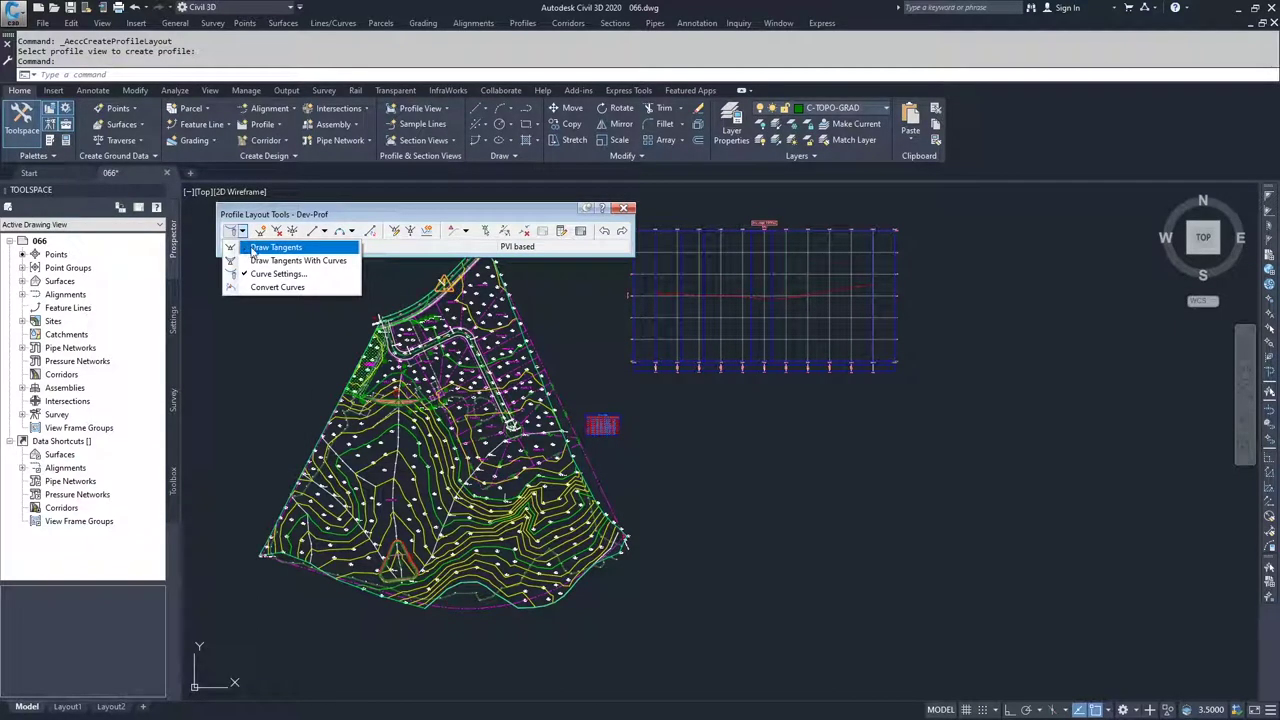
Begin drawing plain tangents, placing the first PVI at the ground line's start
left_click(255, 248)
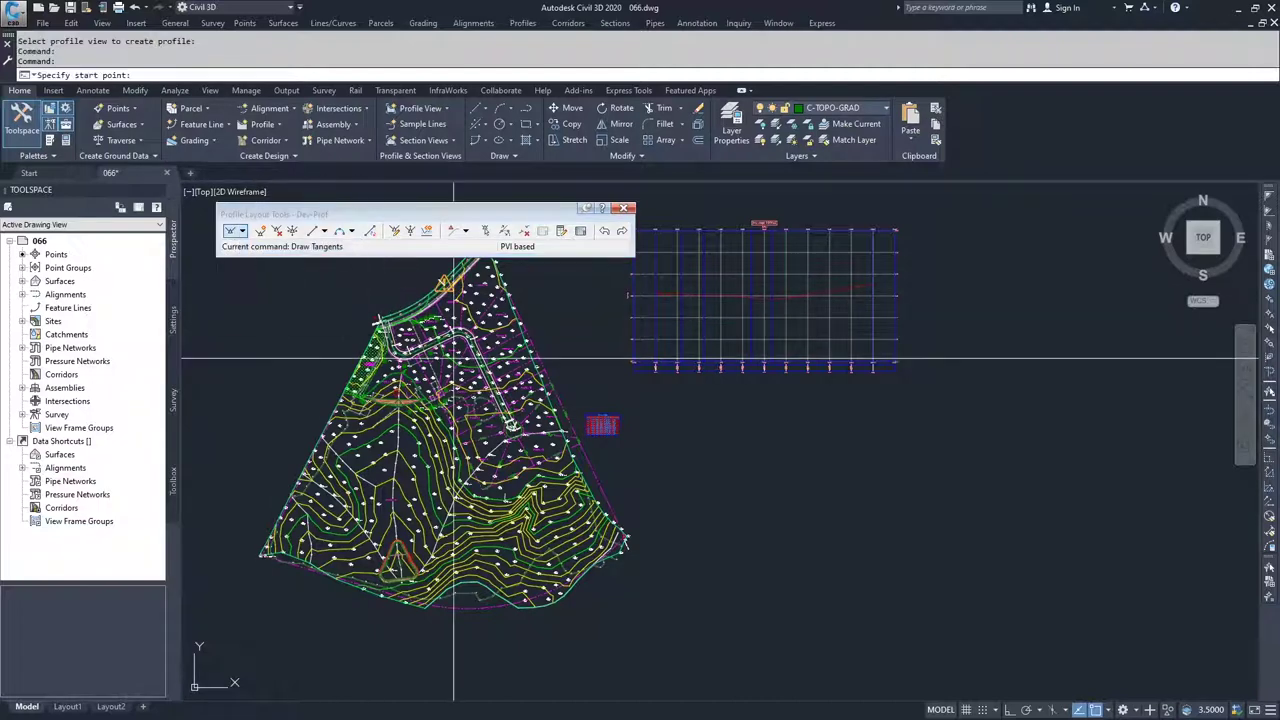
scroll(686, 327, "up", 8)
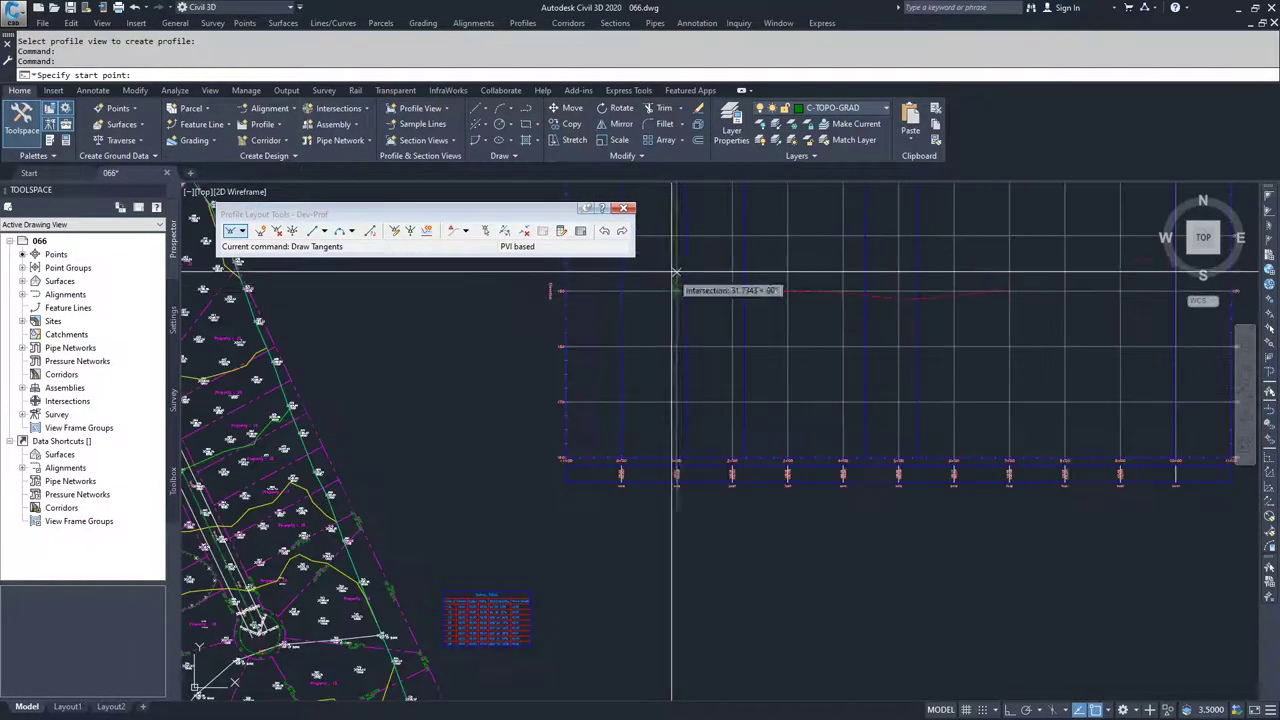
middle_click_drag(617, 422, 620, 485)
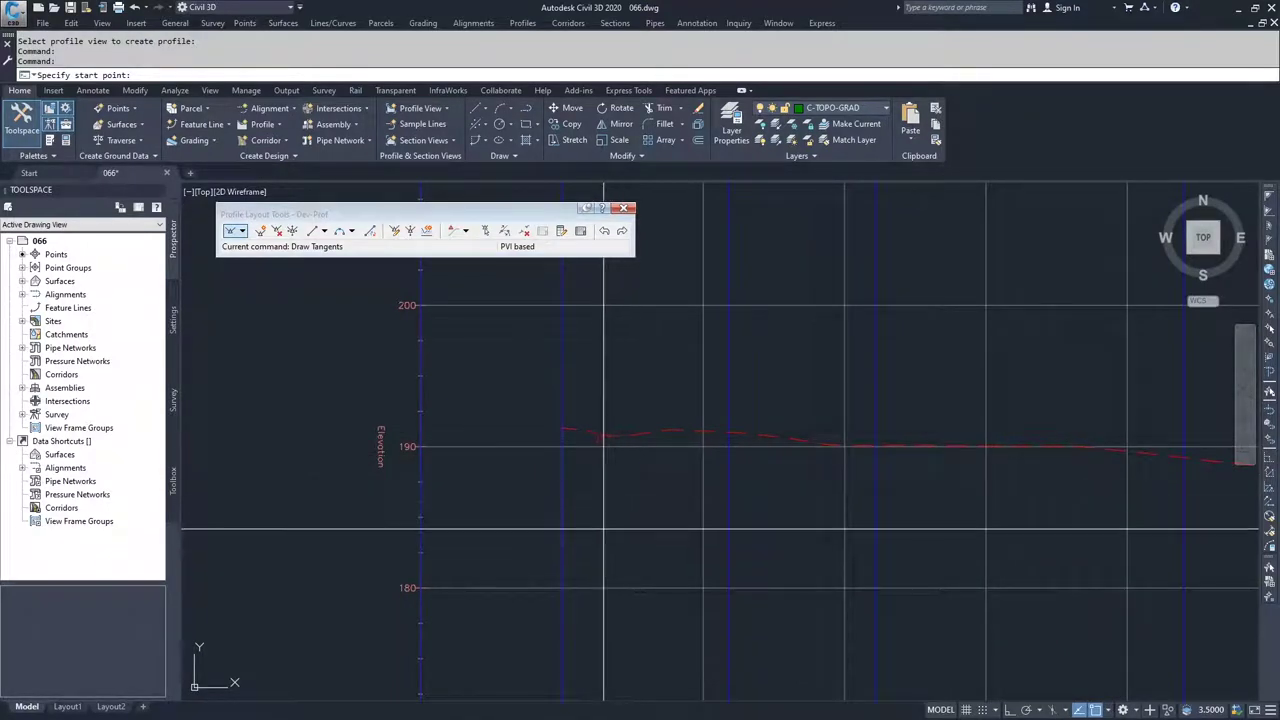
scroll(600, 497, "up", 4)
middle_click_drag(588, 491, 587, 527)
scroll(634, 591, "up", 4)
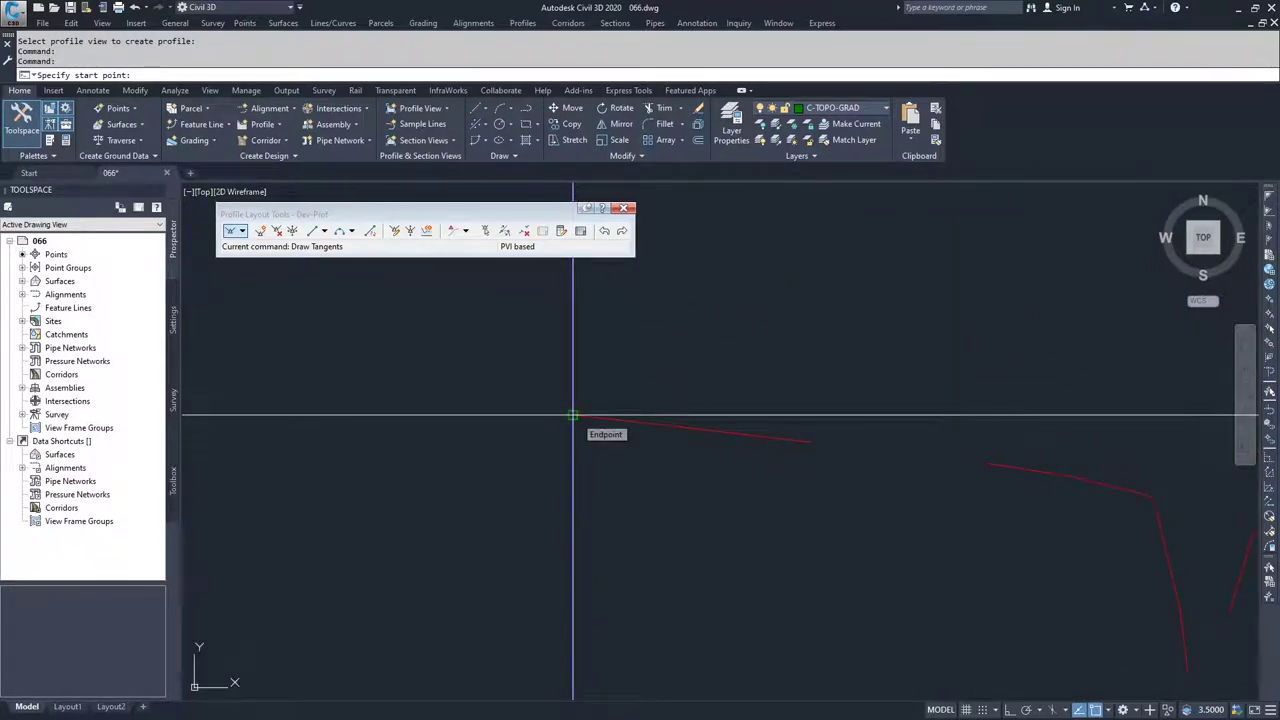
left_click(573, 416)
Place PVIs at the low point and on the right, forming -1.30% and 0.45% grades
scroll(586, 449, "down", 4)
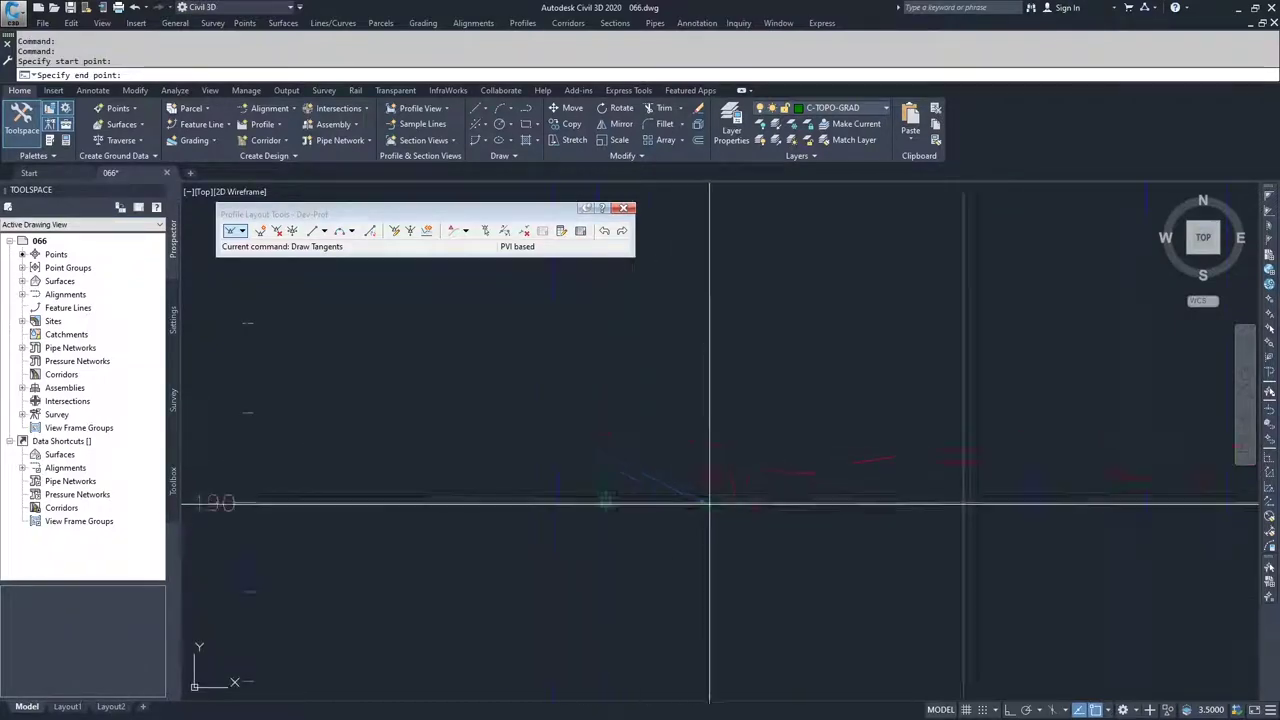
scroll(680, 515, "up", 5)
key("F3")
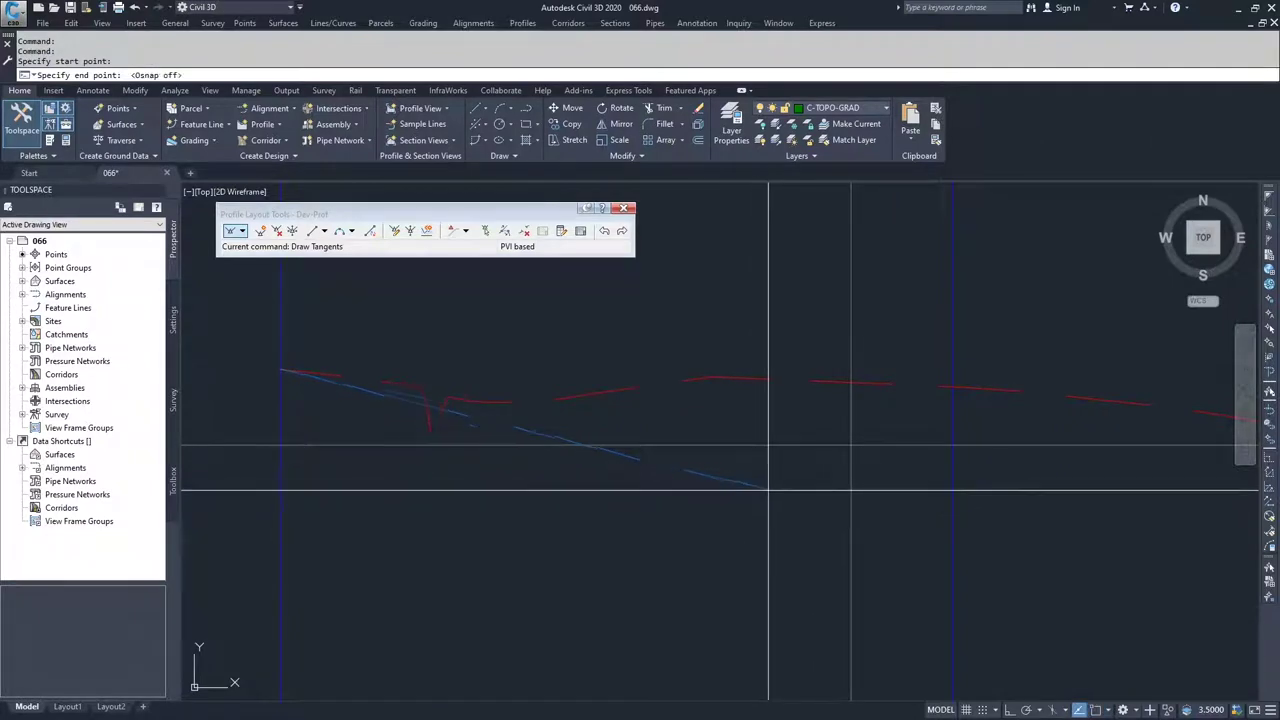
left_click(907, 450)
scroll(880, 500, "down", 5)
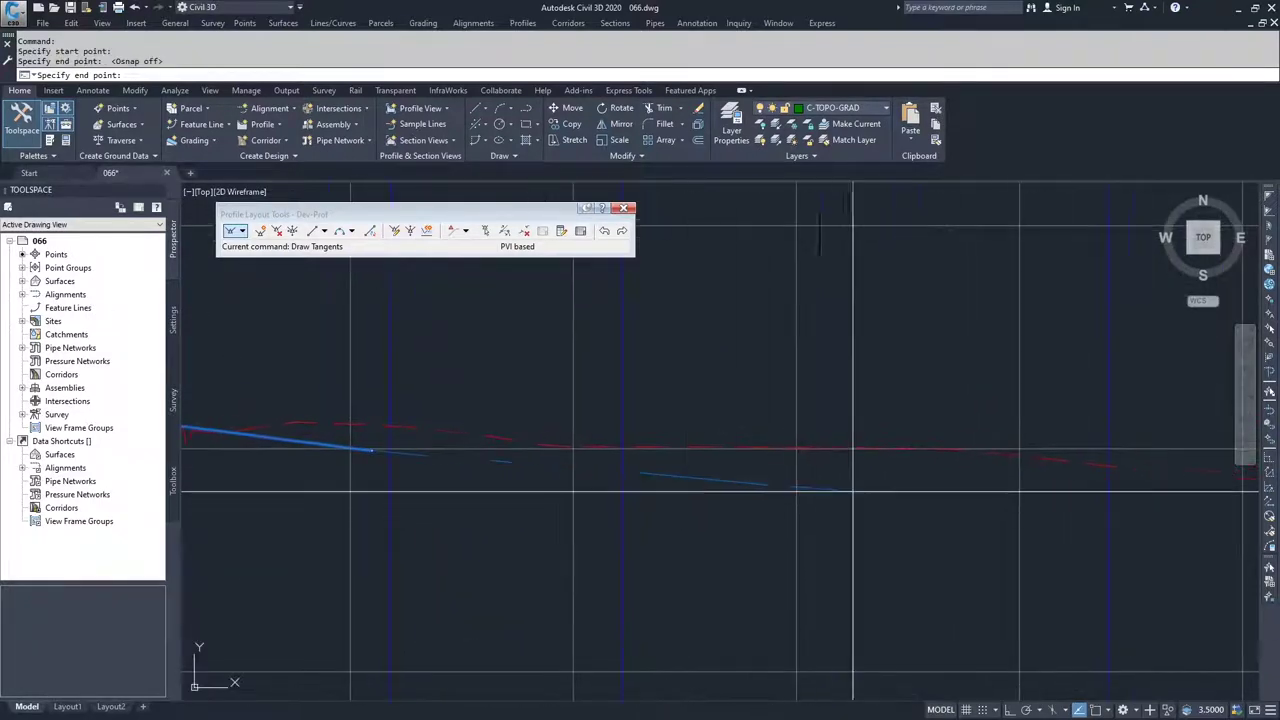
left_click(938, 427)
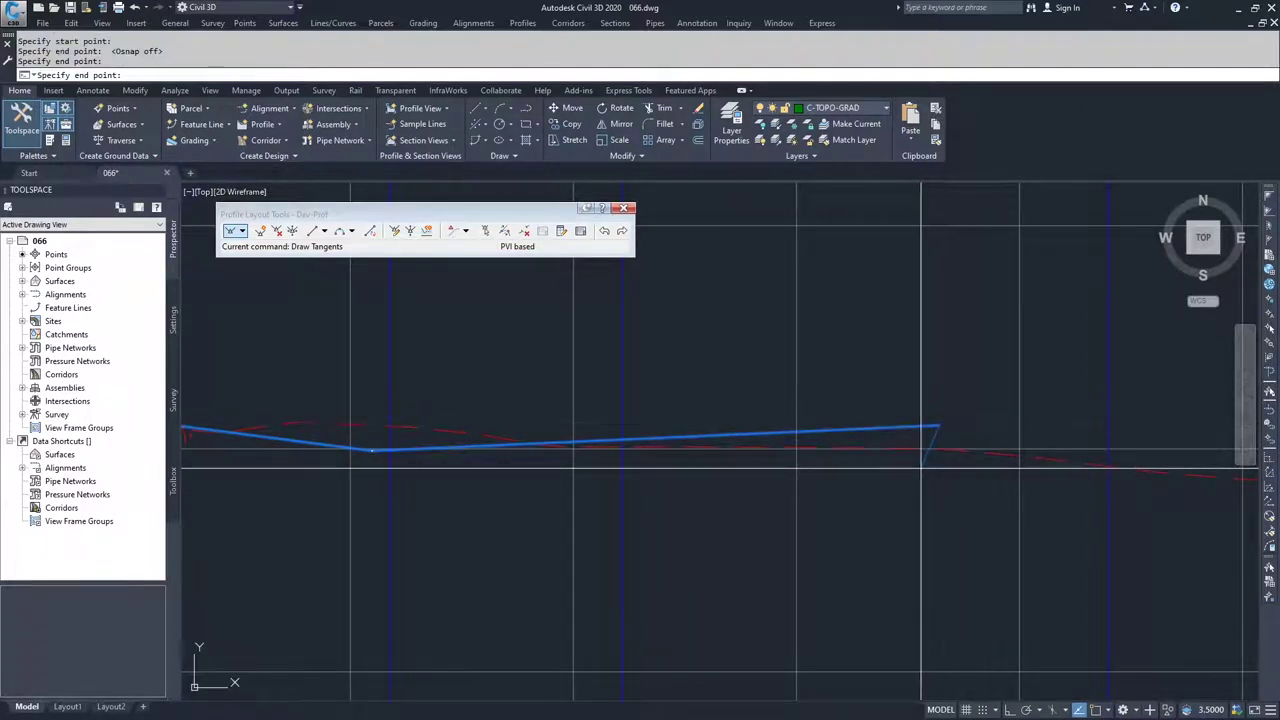
key("Return")
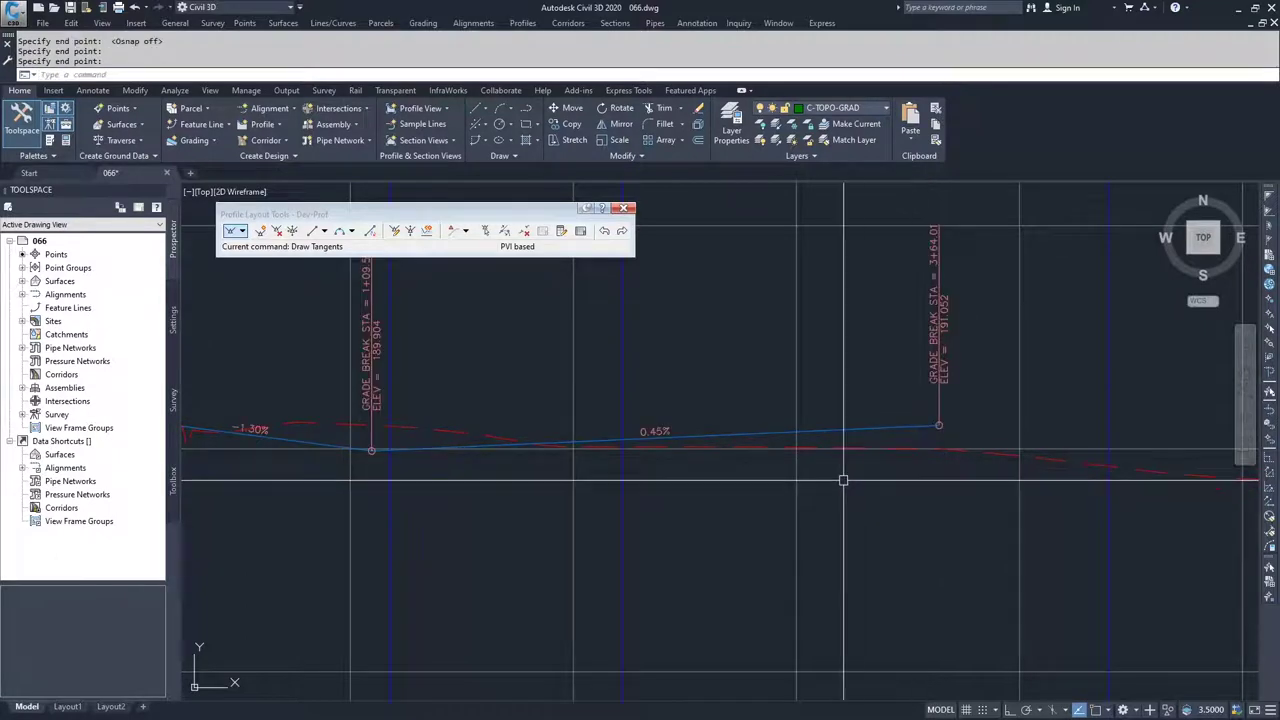
left_click(242, 231)
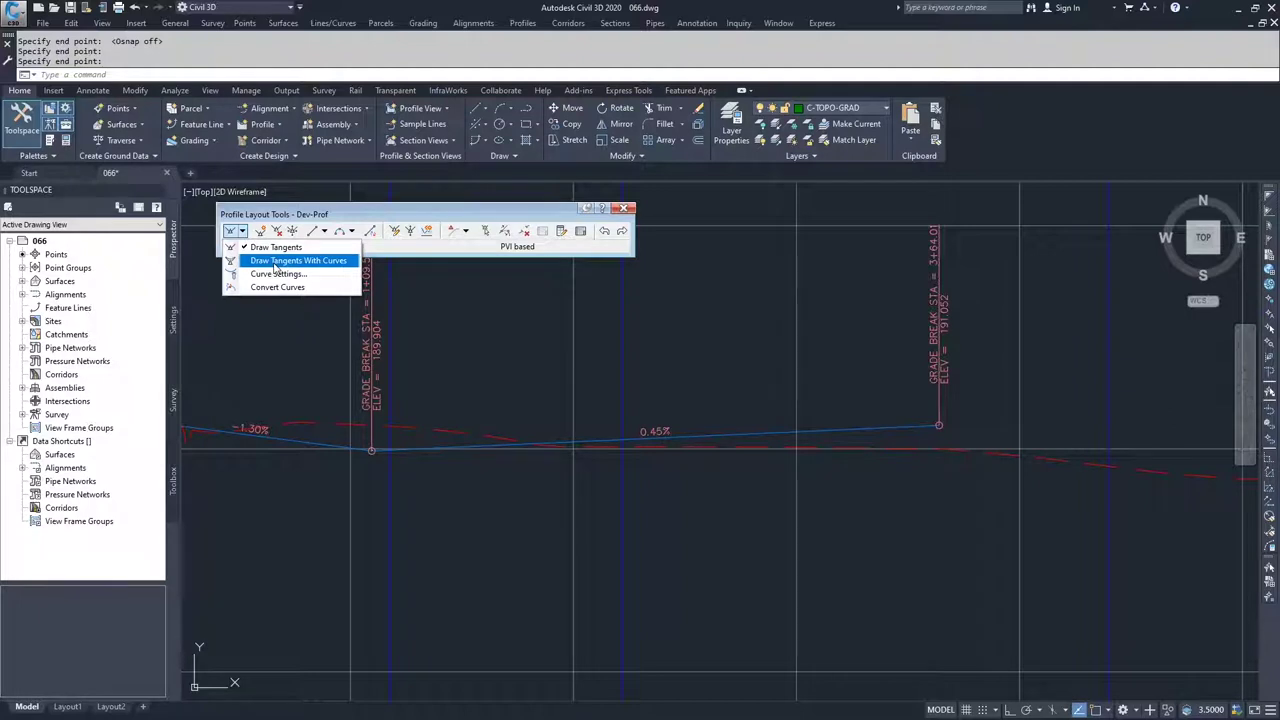
Draw a tangent with curves from the right PVI down to a new PVI at -2.25%
left_click(278, 261)
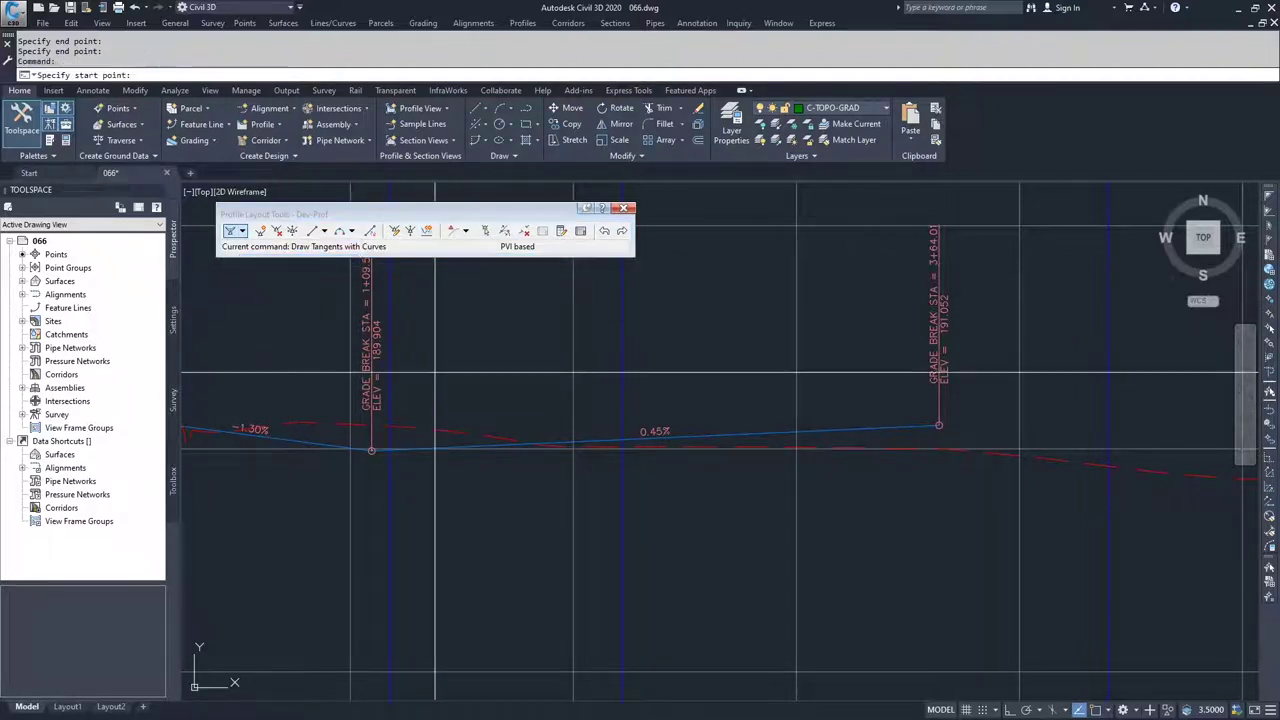
key("F3")
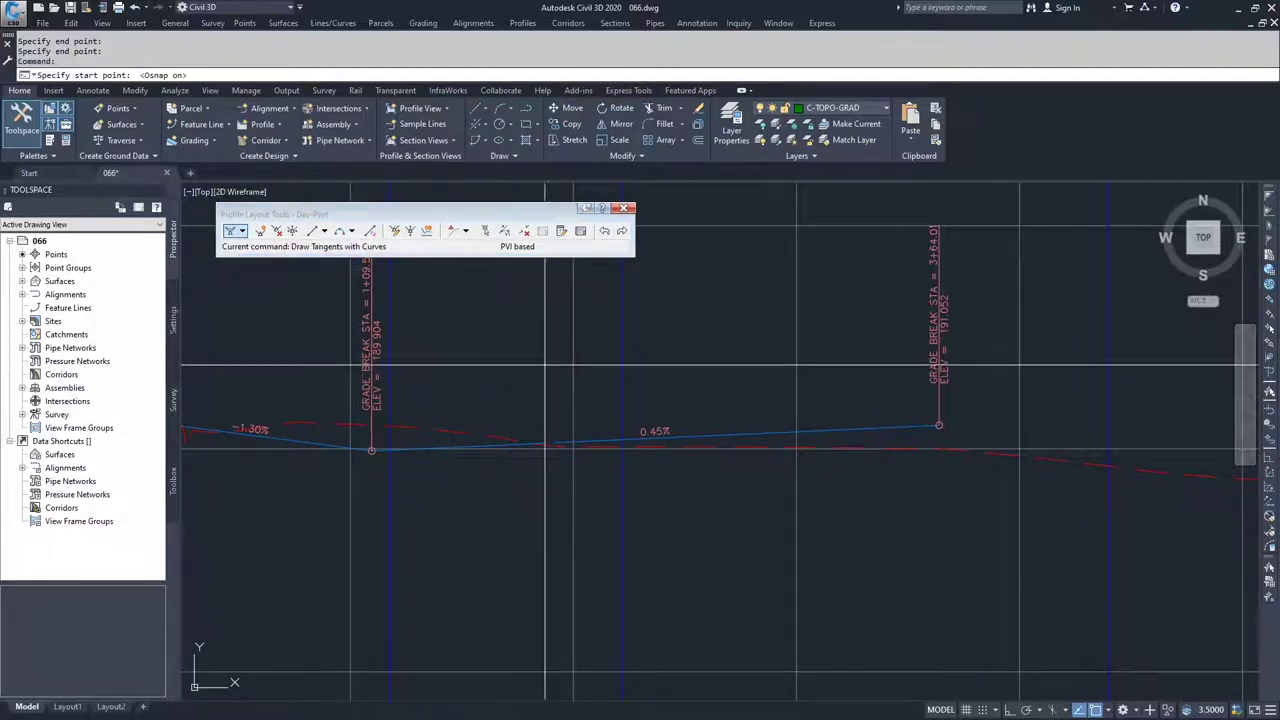
left_click(938, 427)
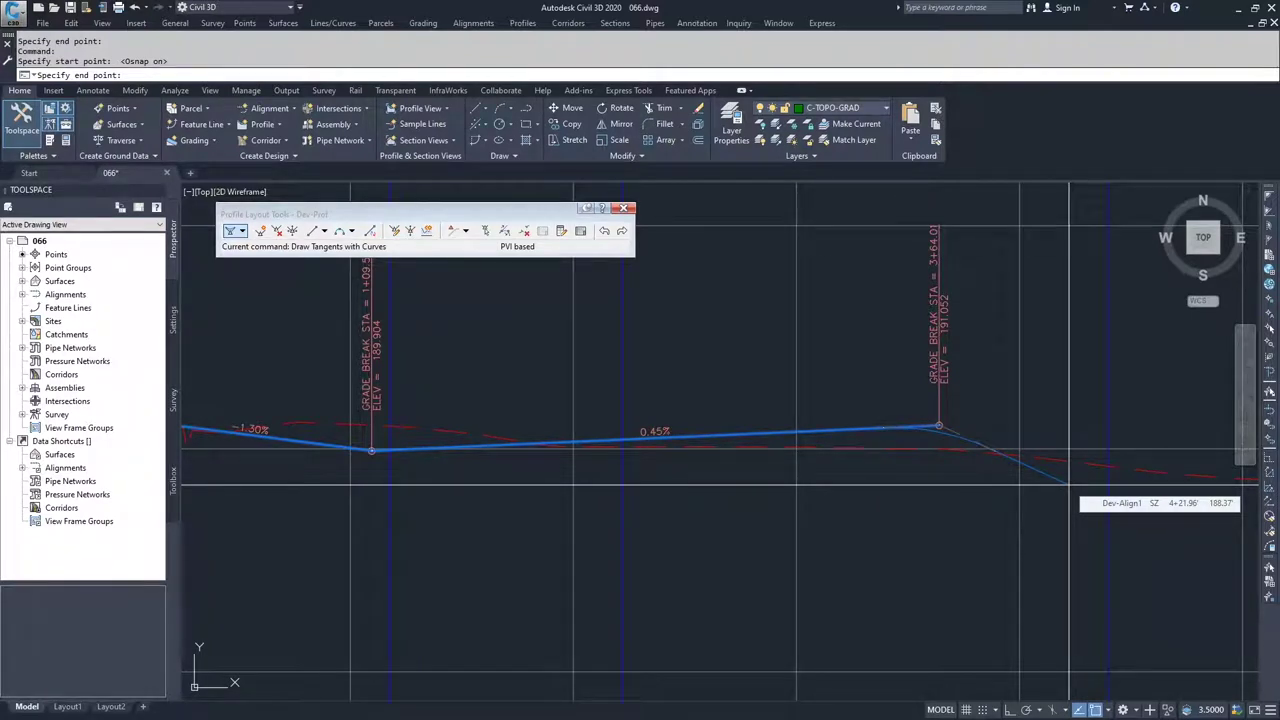
key("F3")
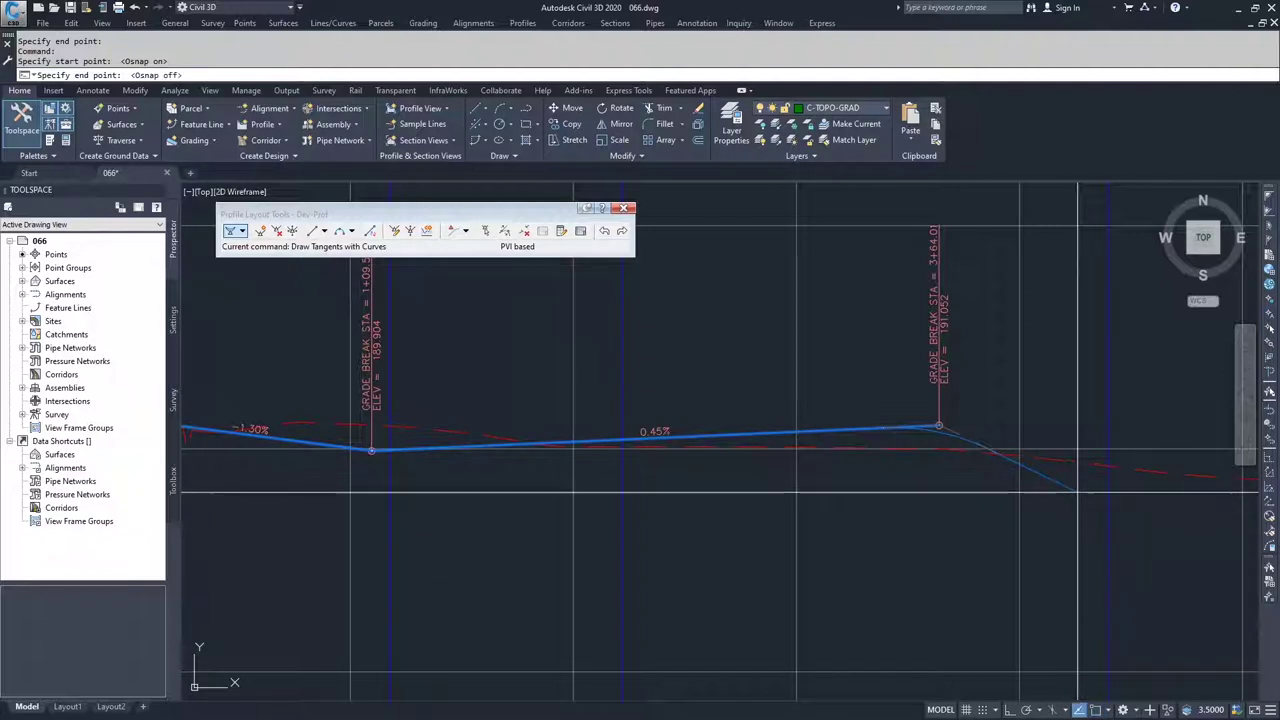
scroll(800, 470, "down", 2)
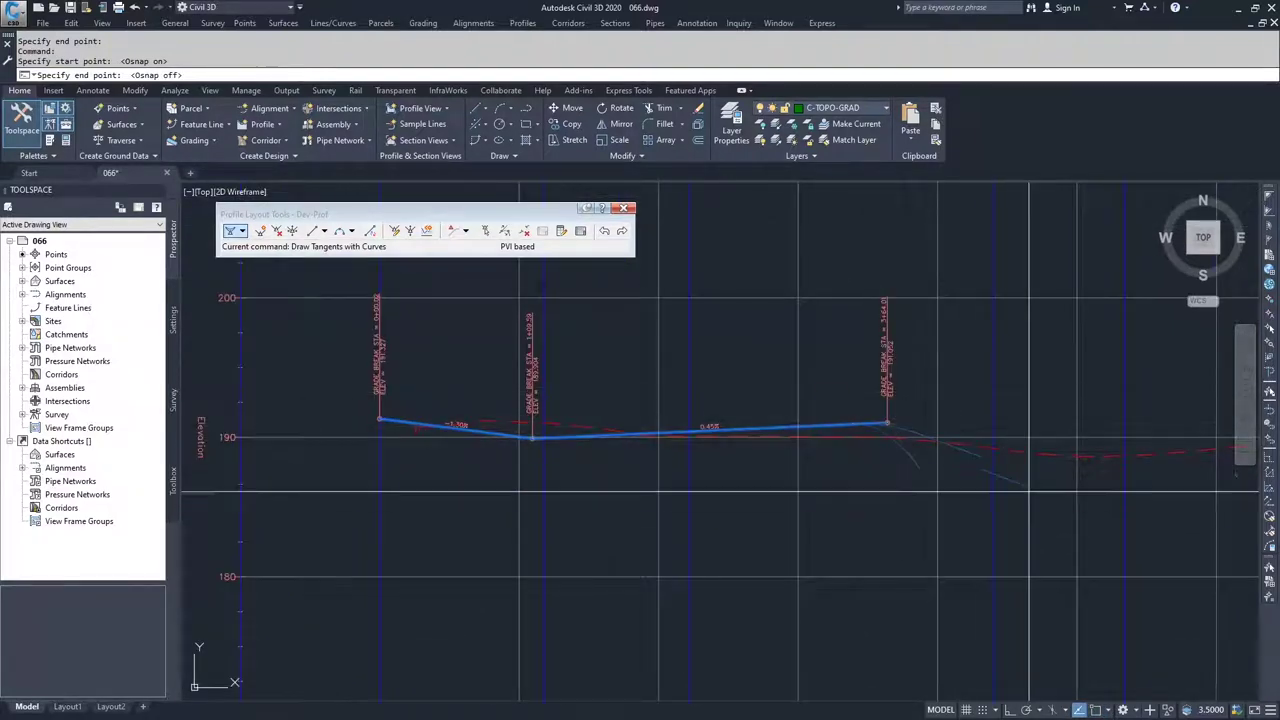
middle_click_drag(1020, 520, 857, 477)
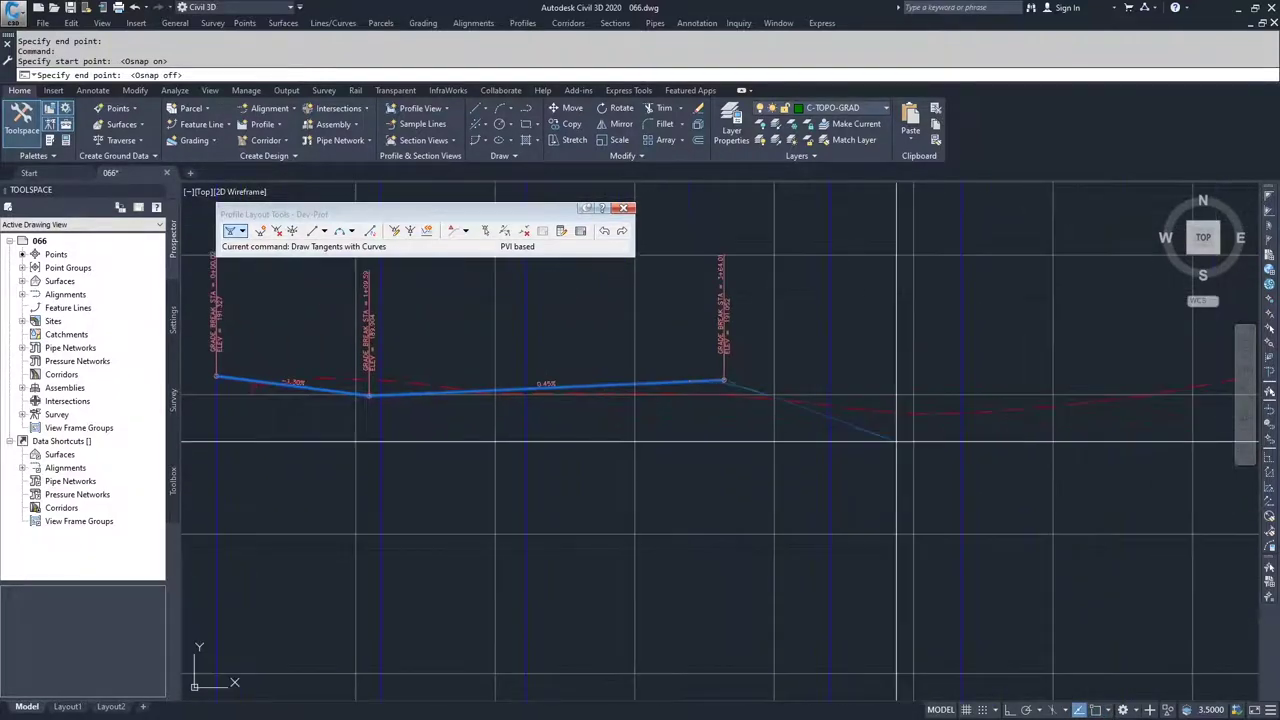
left_click(910, 425)
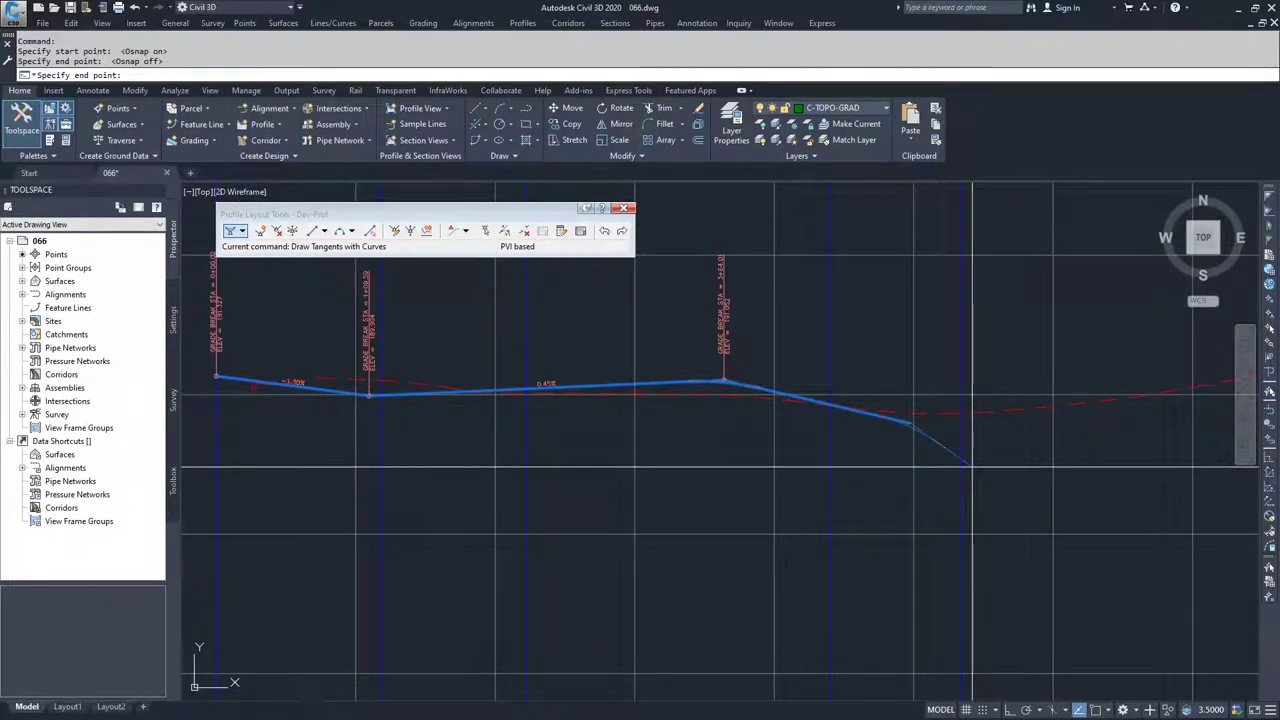
middle_click_drag(972, 465, 729, 517)
scroll(715, 525, "down", 2)
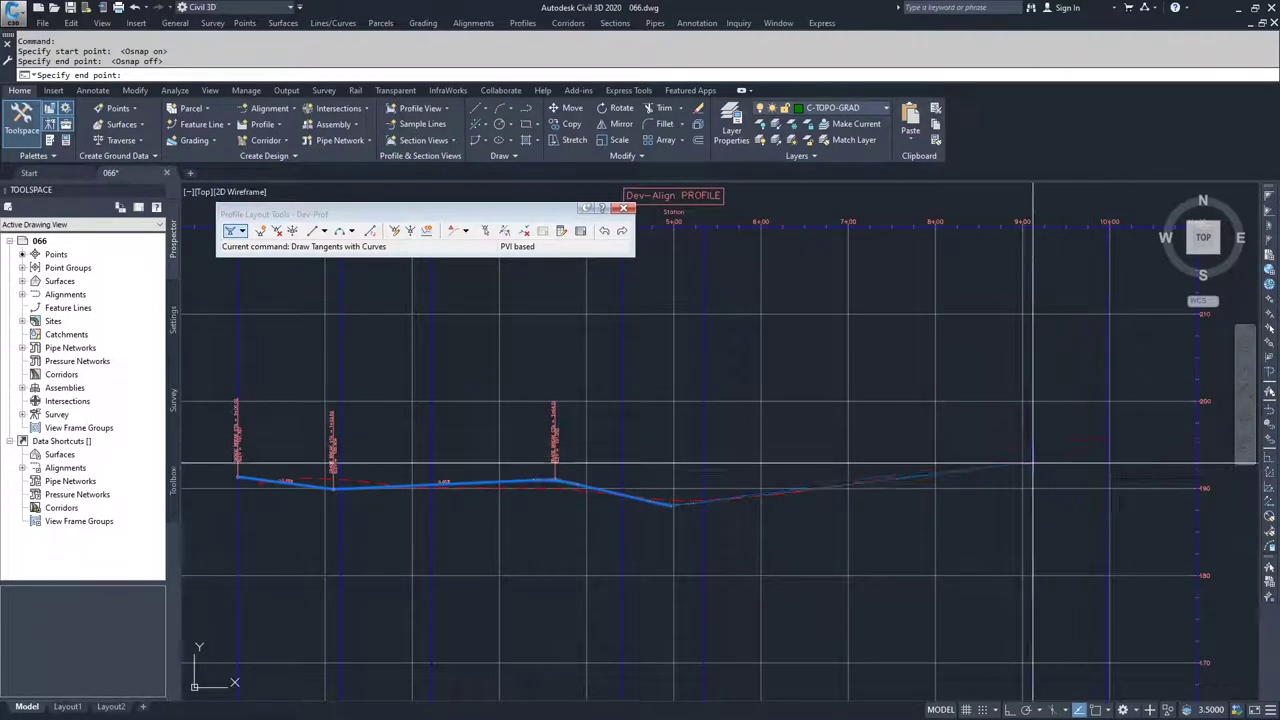
scroll(687, 514, "up", 5)
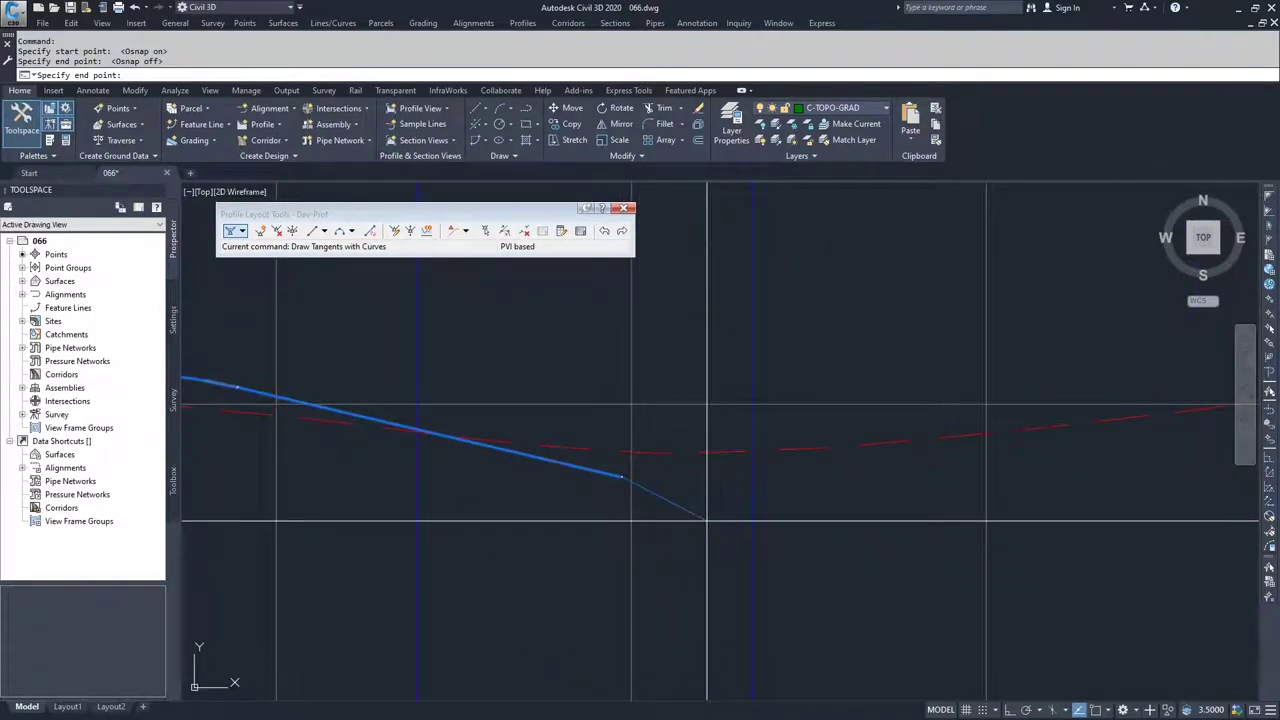
scroll(707, 520, "down", 3)
key("Return")
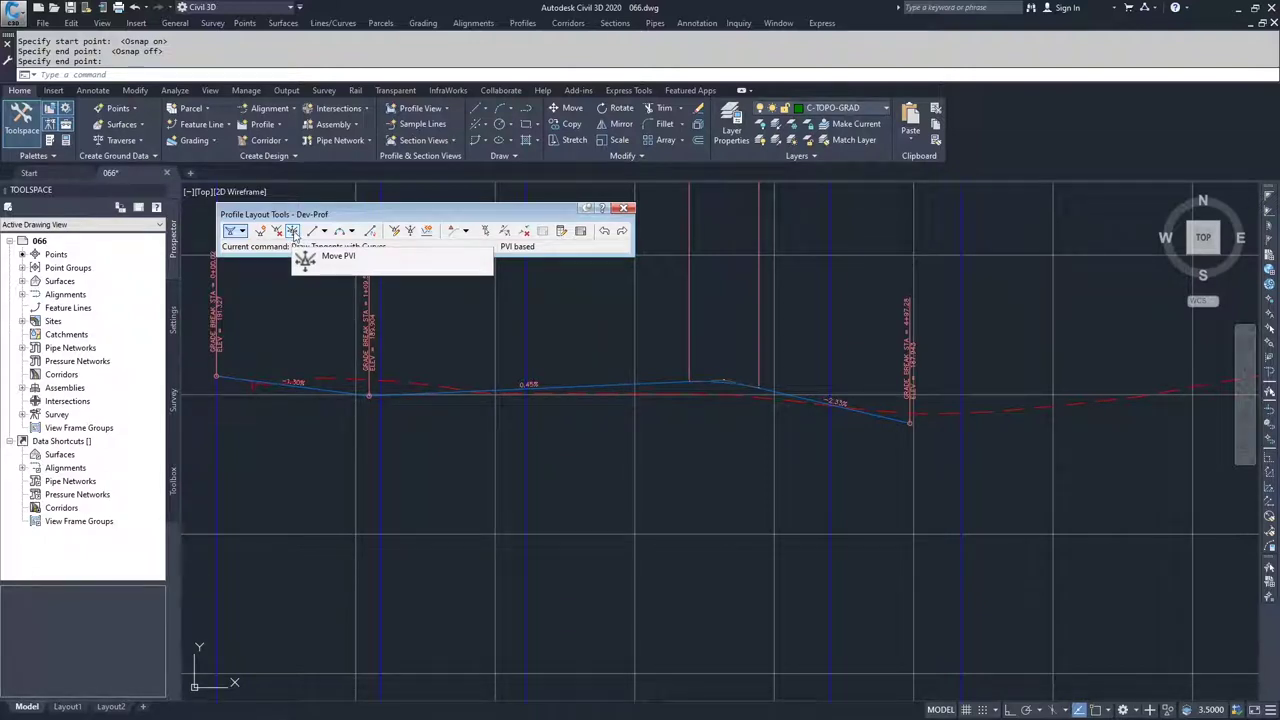
Review the tangent and vertical curve drawing options on Profile Layout Tools
left_click(326, 232)
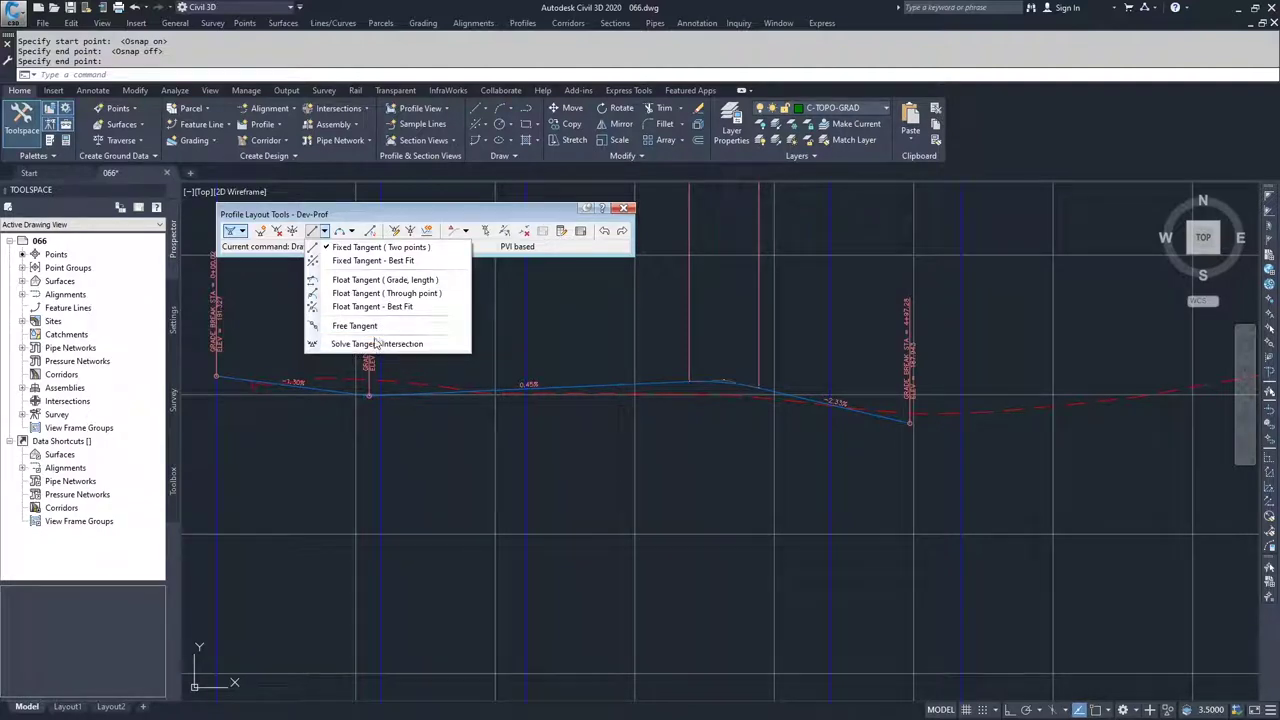
left_click(352, 231)
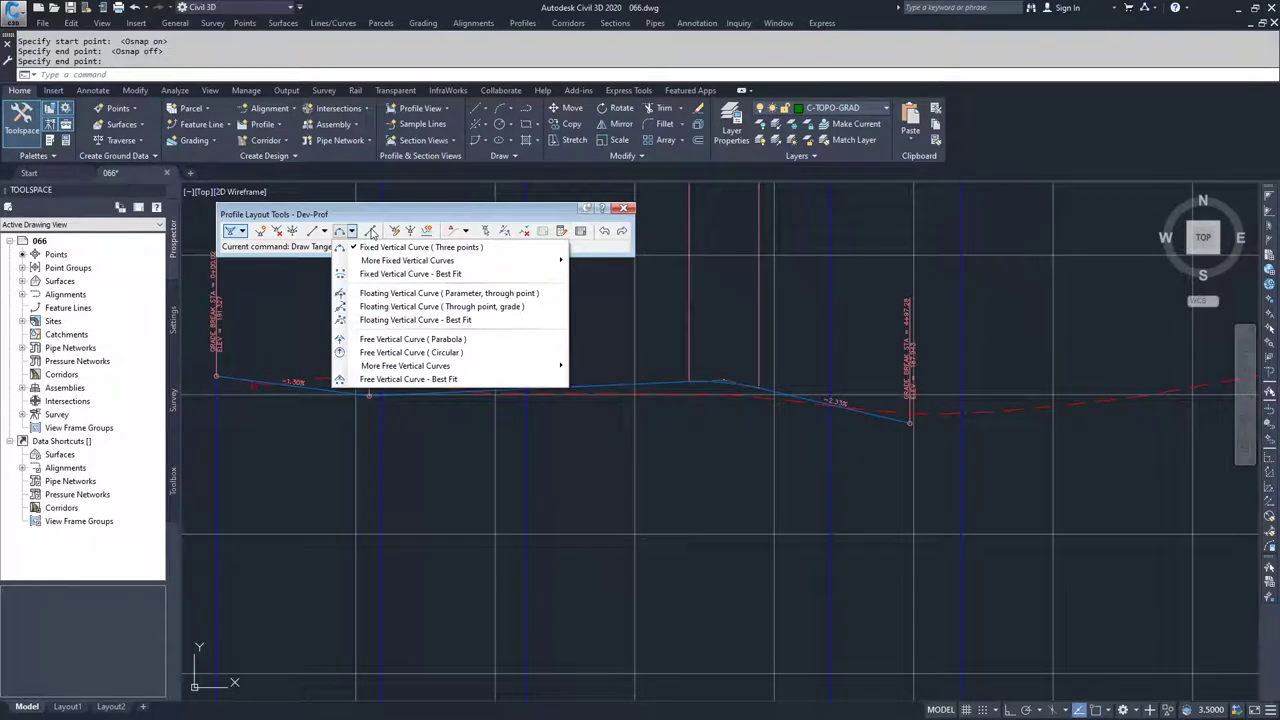
left_click(371, 232)
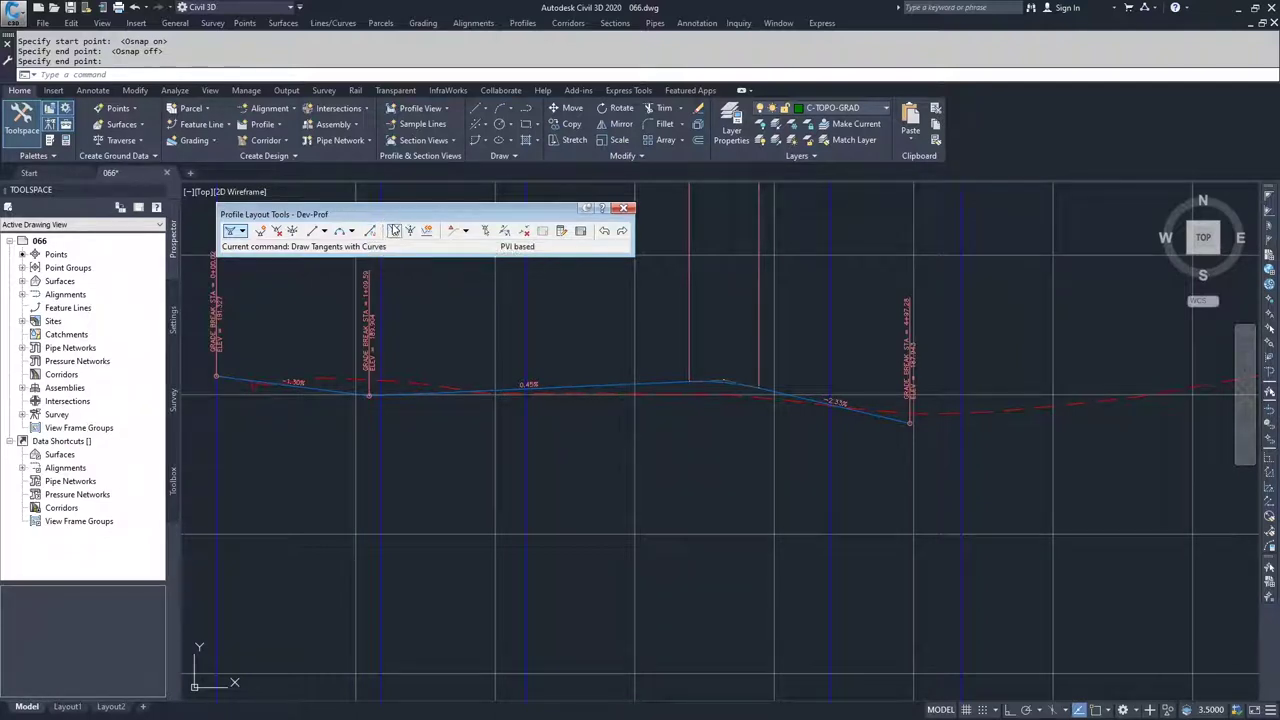
left_click(325, 231)
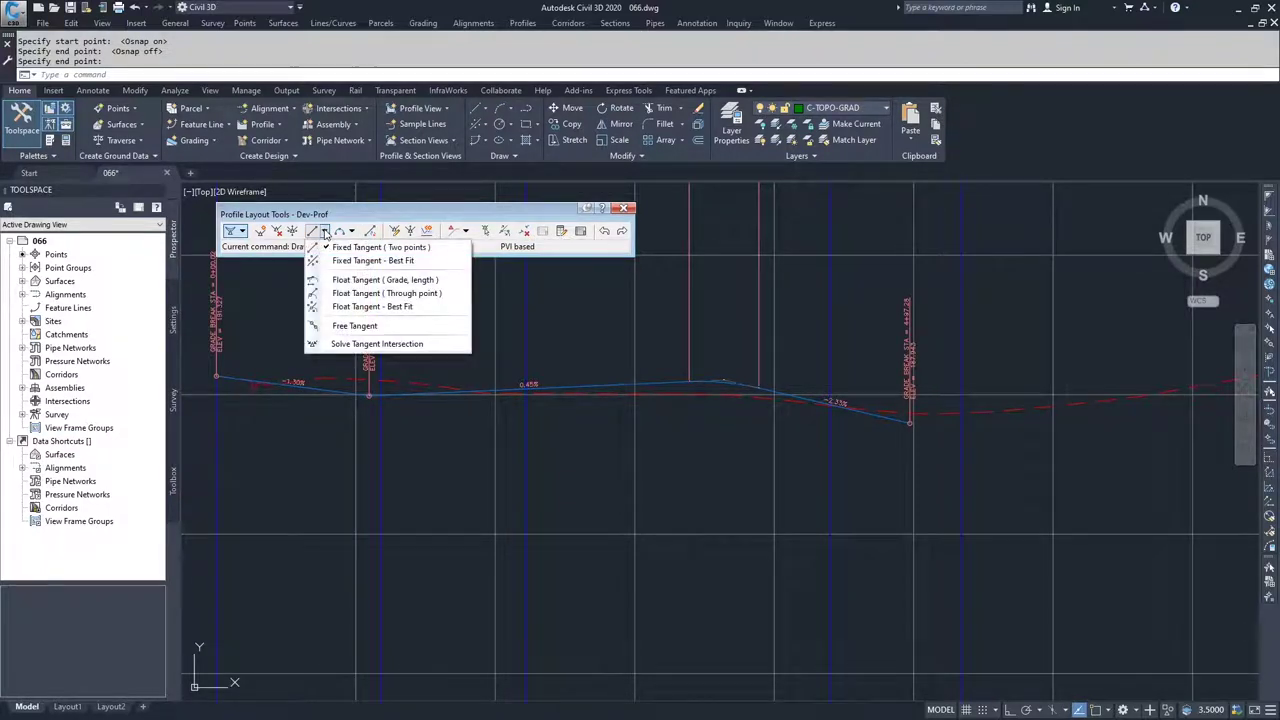
Add a two-point fixed tangent rising at 1.41% from the last grade break to the right endpoint
left_click(372, 247)
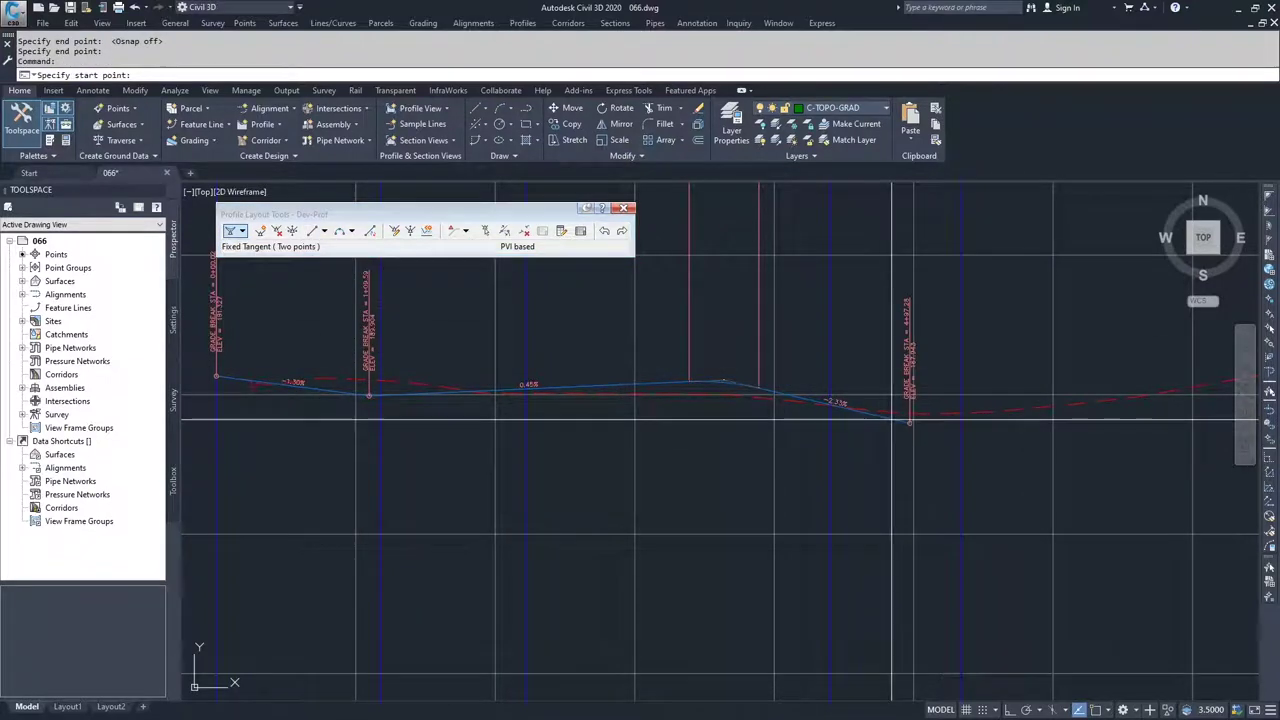
scroll(871, 434, "up", 3)
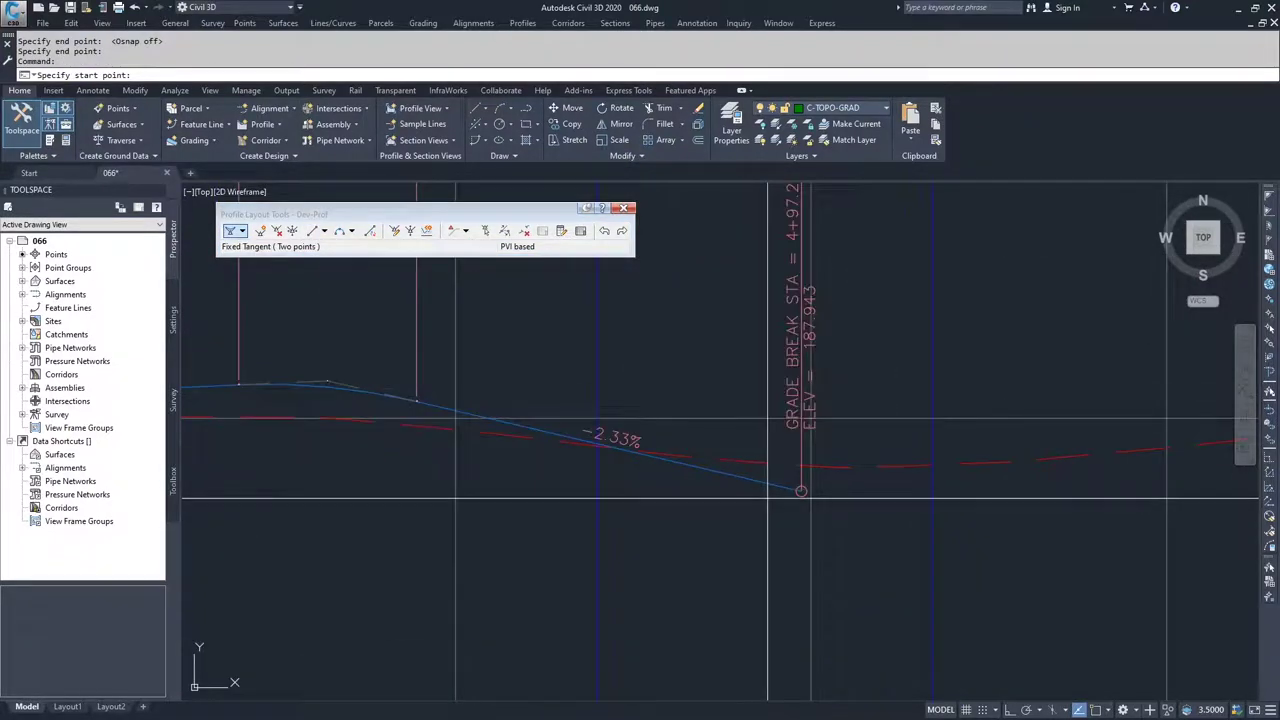
key("F3")
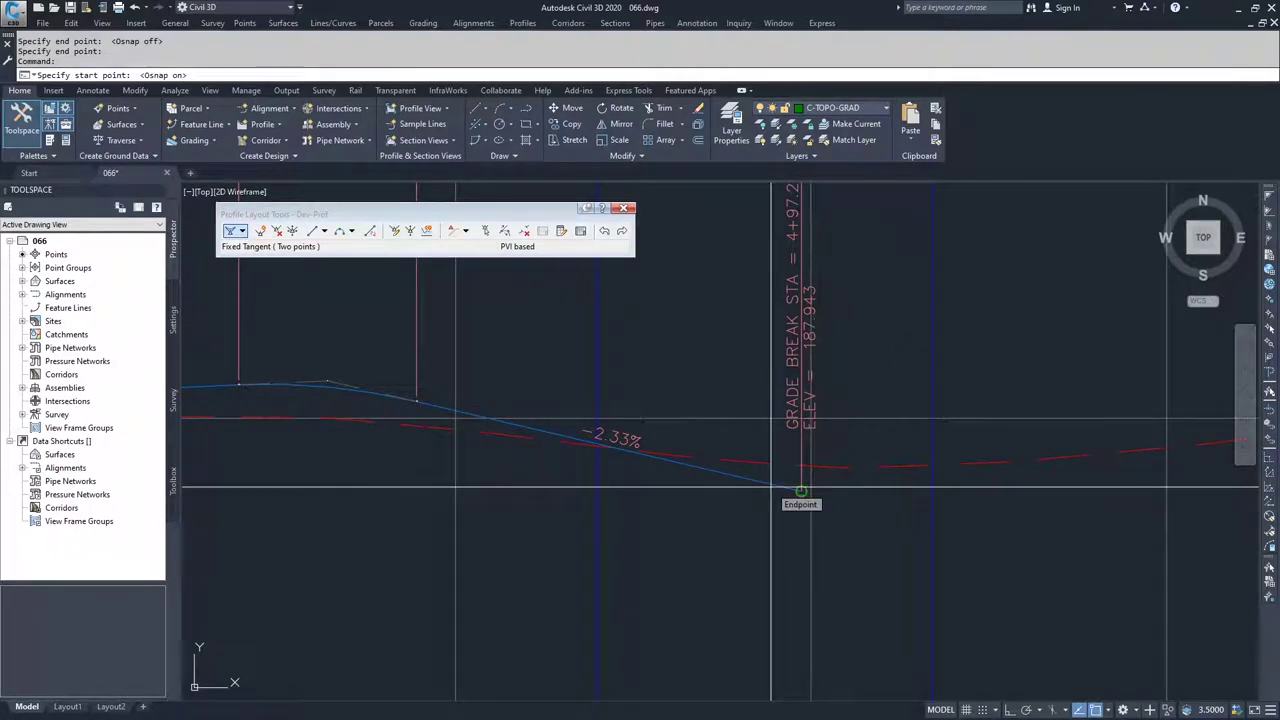
left_click(800, 491)
scroll(800, 491, "down", 4)
scroll(764, 565, "up", 5)
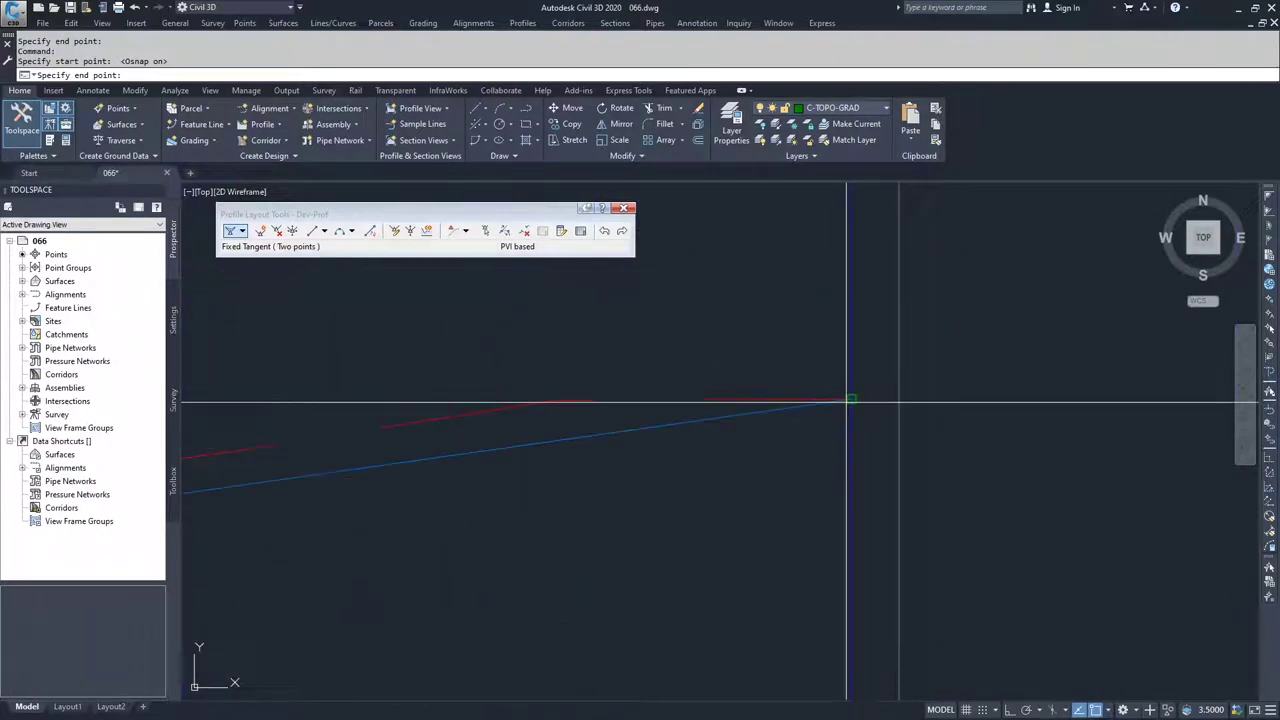
left_click(849, 399)
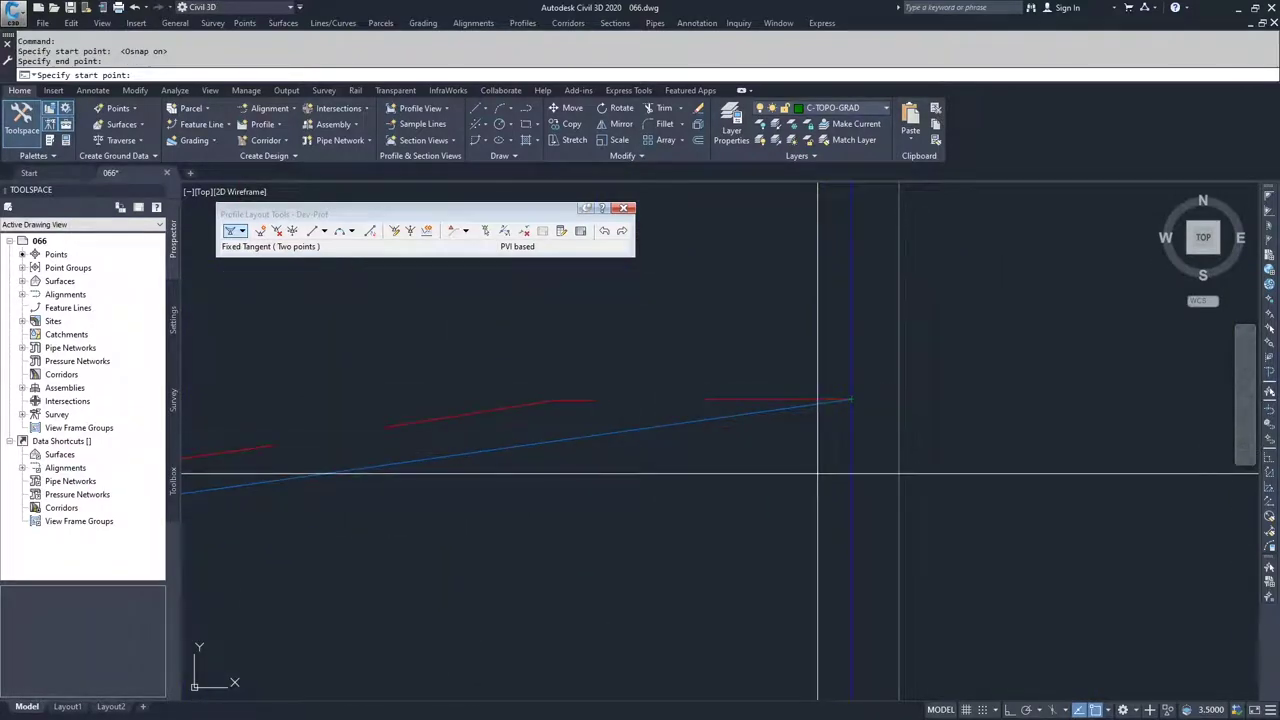
key("Return")
scroll(726, 514, "down", 5)
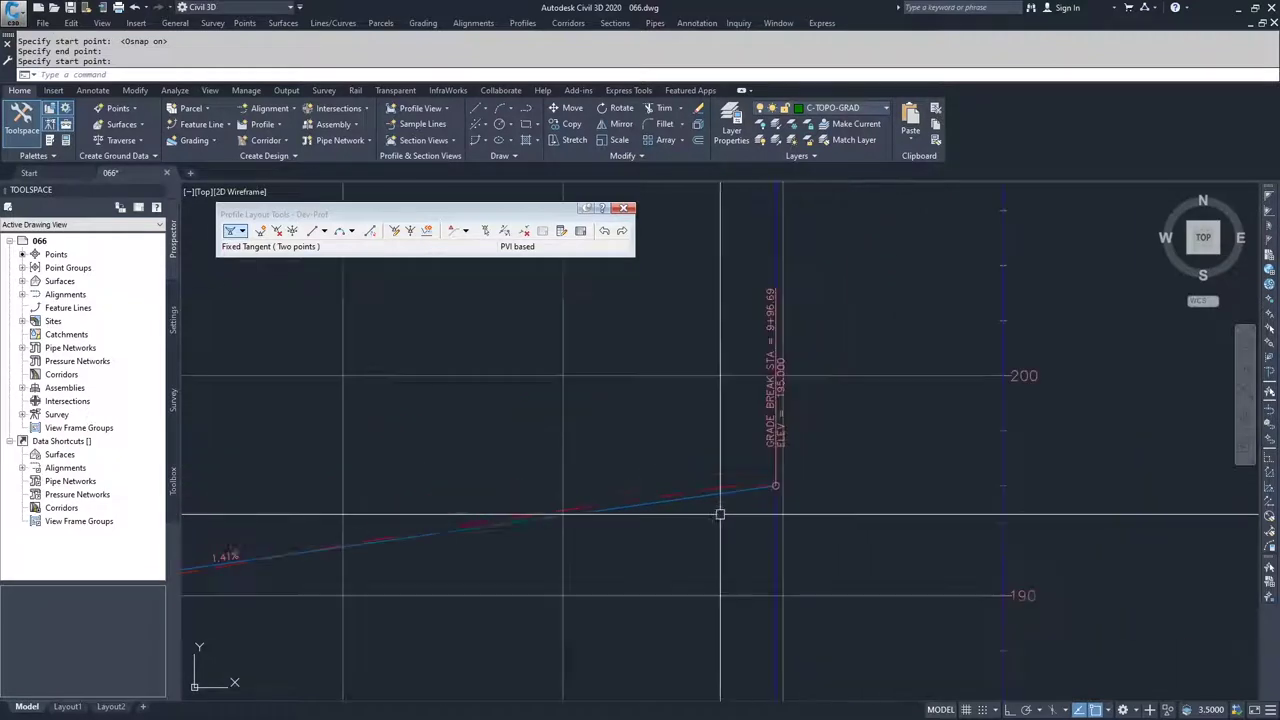
middle_click_drag(524, 547, 603, 480)
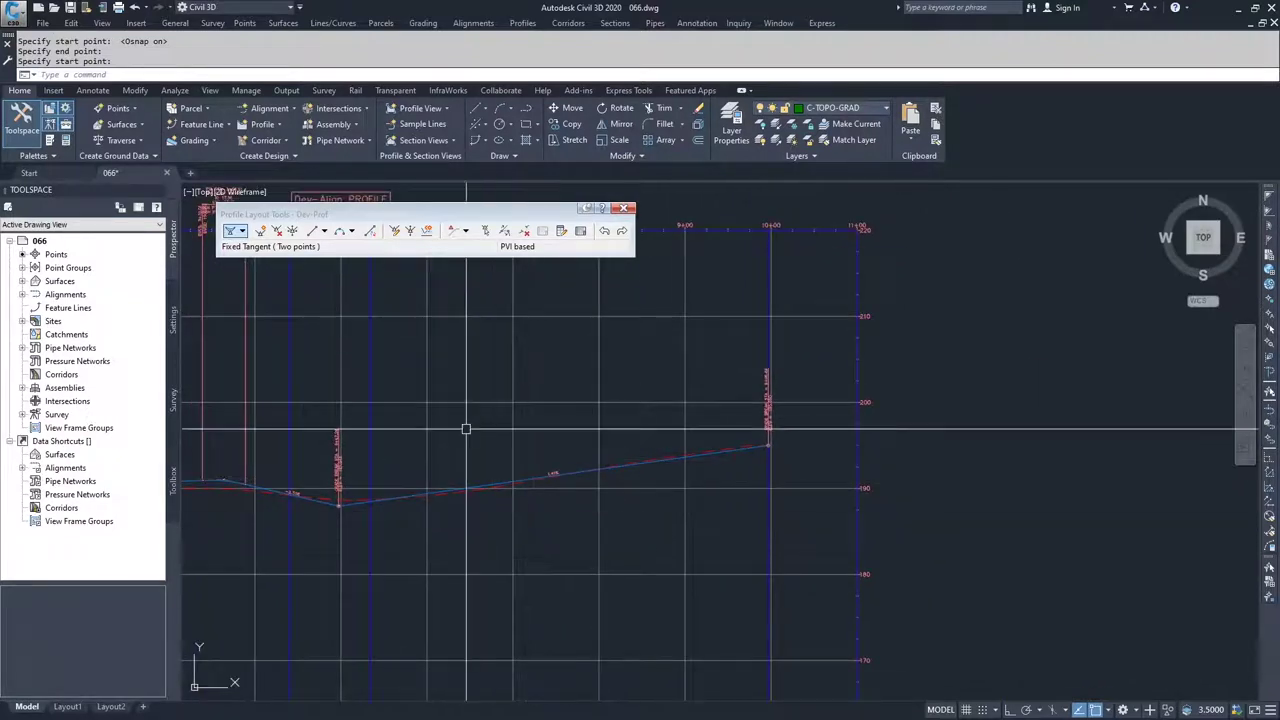
Insert a PVI at station 7+33.22, elevation 194.965, creating 2.98% and 0.01% grades
left_click(260, 231)
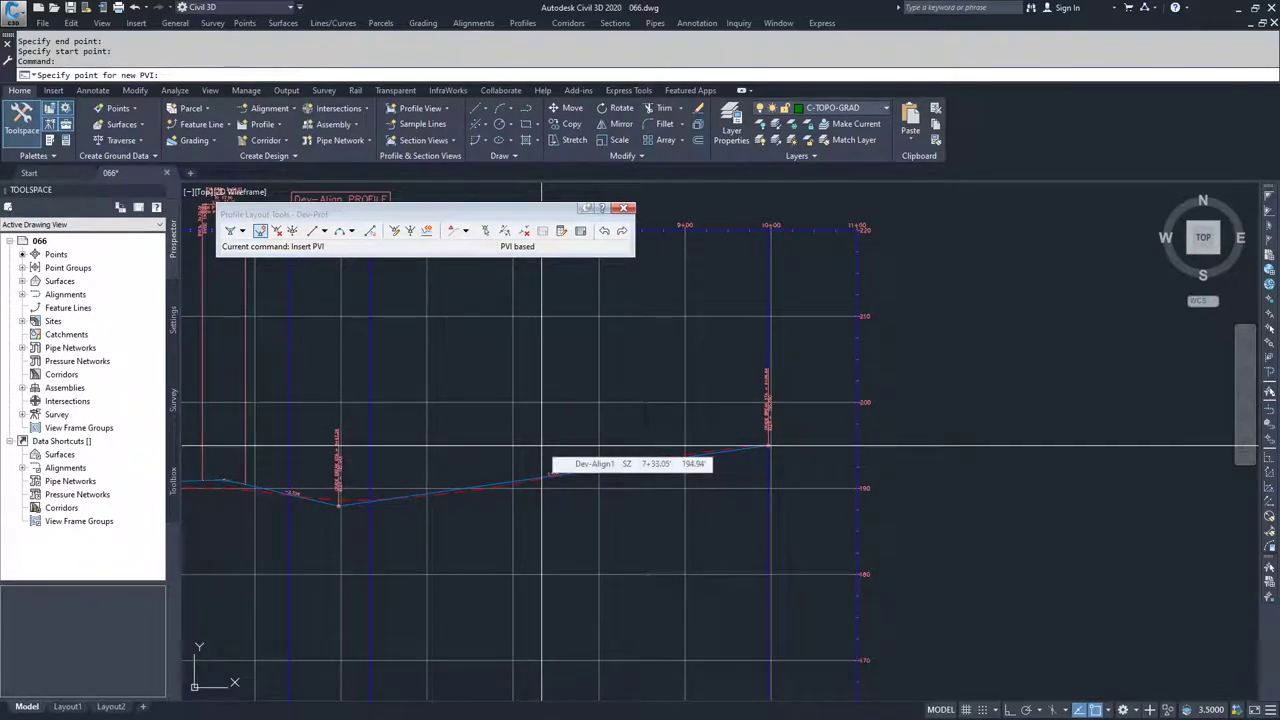
left_click(542, 445)
scroll(542, 445, "up", 3)
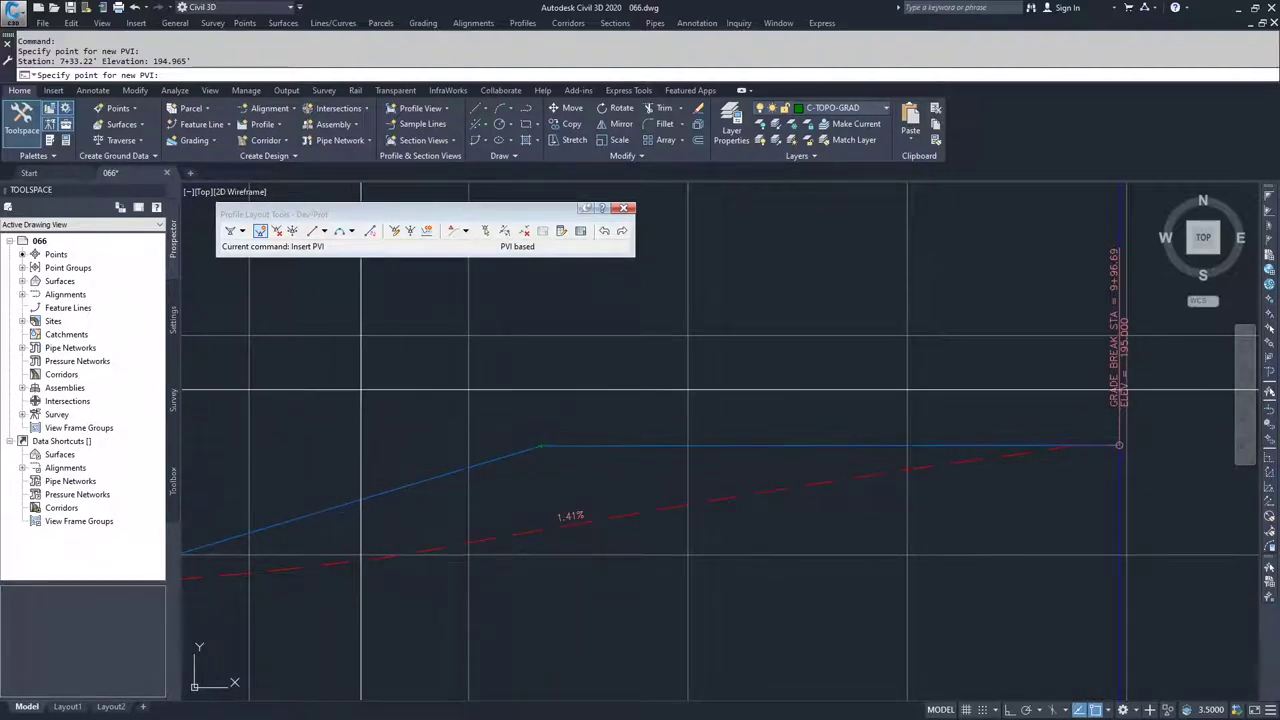
key("Return")
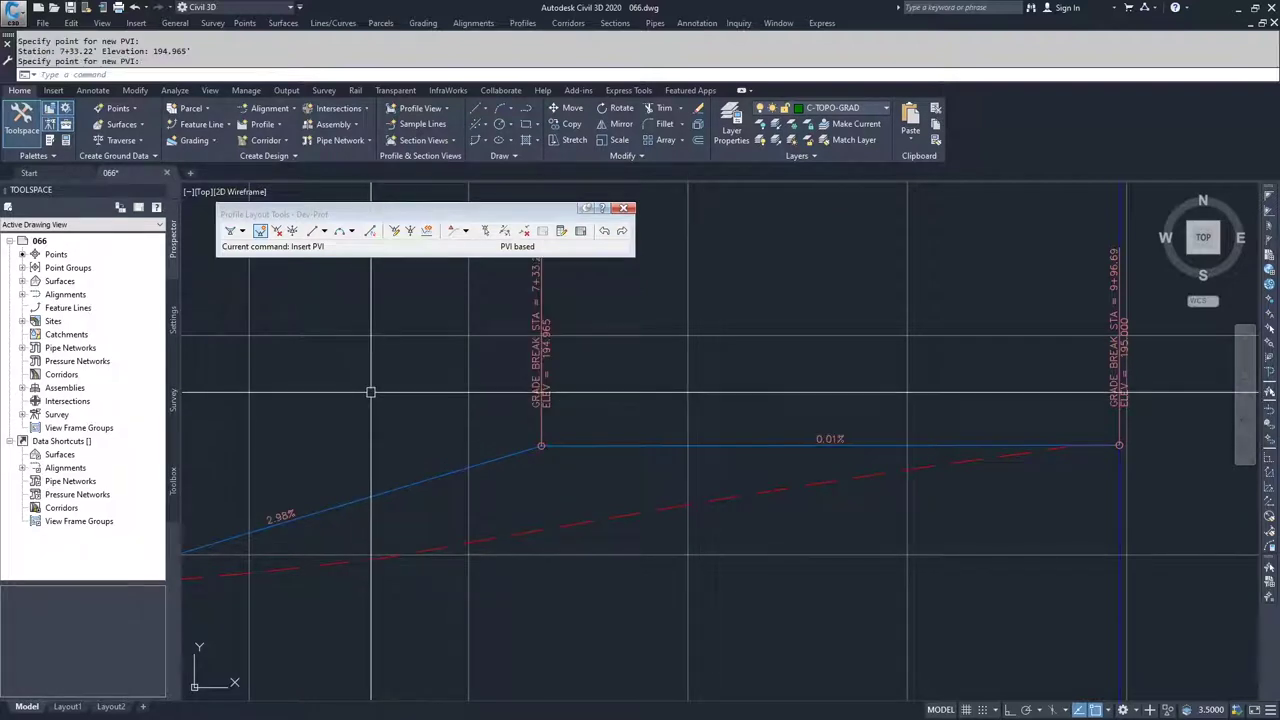
scroll(324, 298, "down", 3)
middle_click_drag(394, 380, 576, 414)
scroll(576, 414, "down", 2)
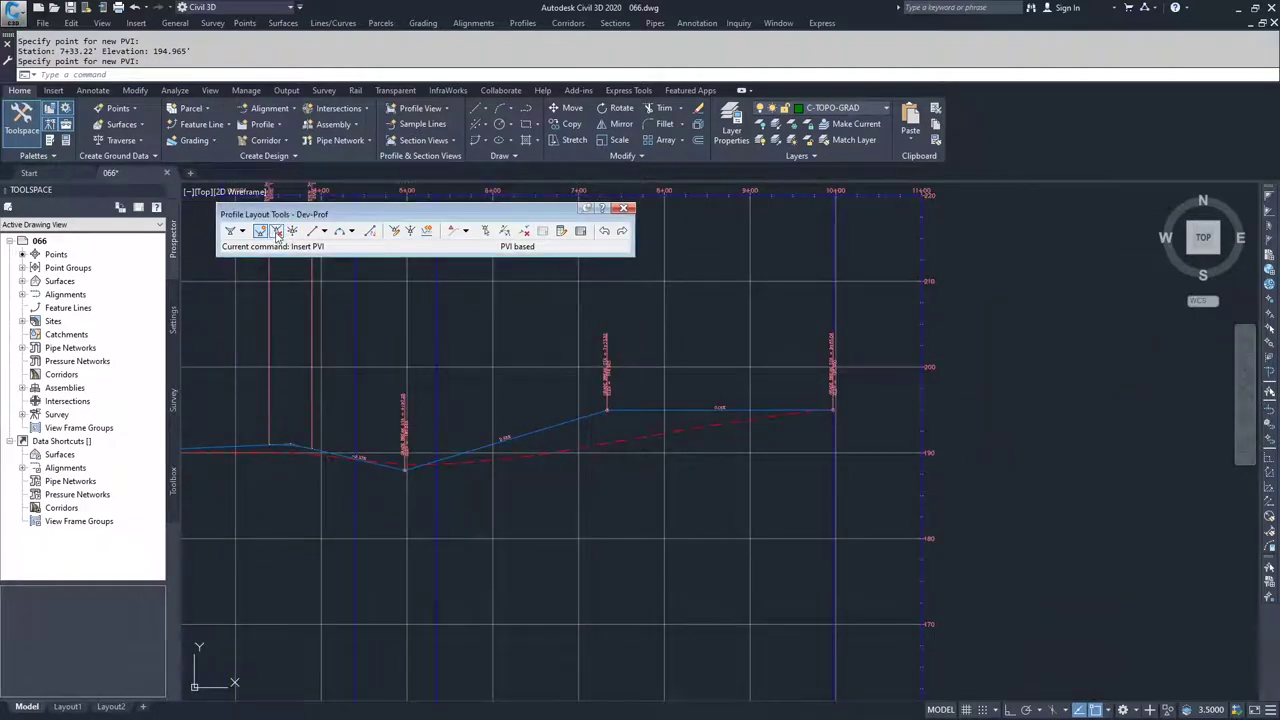
Delete PVI 5 at station 7+33.22, restoring the single 1.41% tangent
left_click(277, 231)
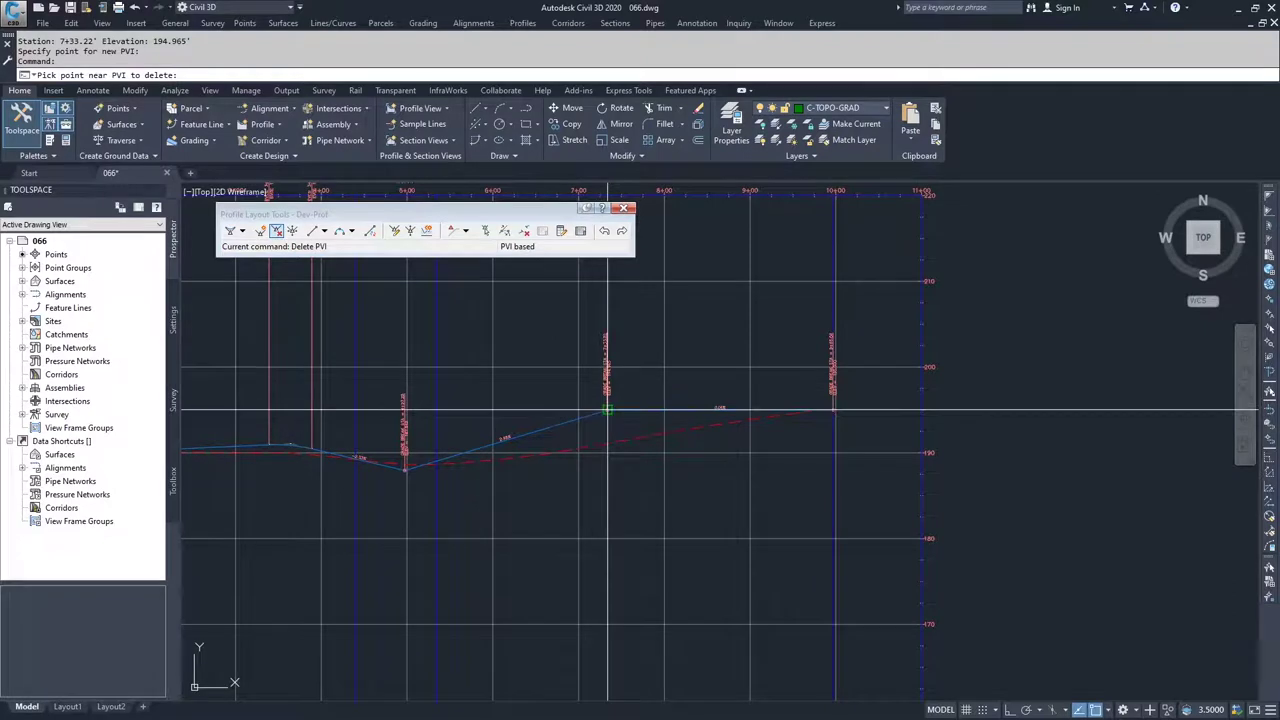
scroll(607, 410, "up", 5)
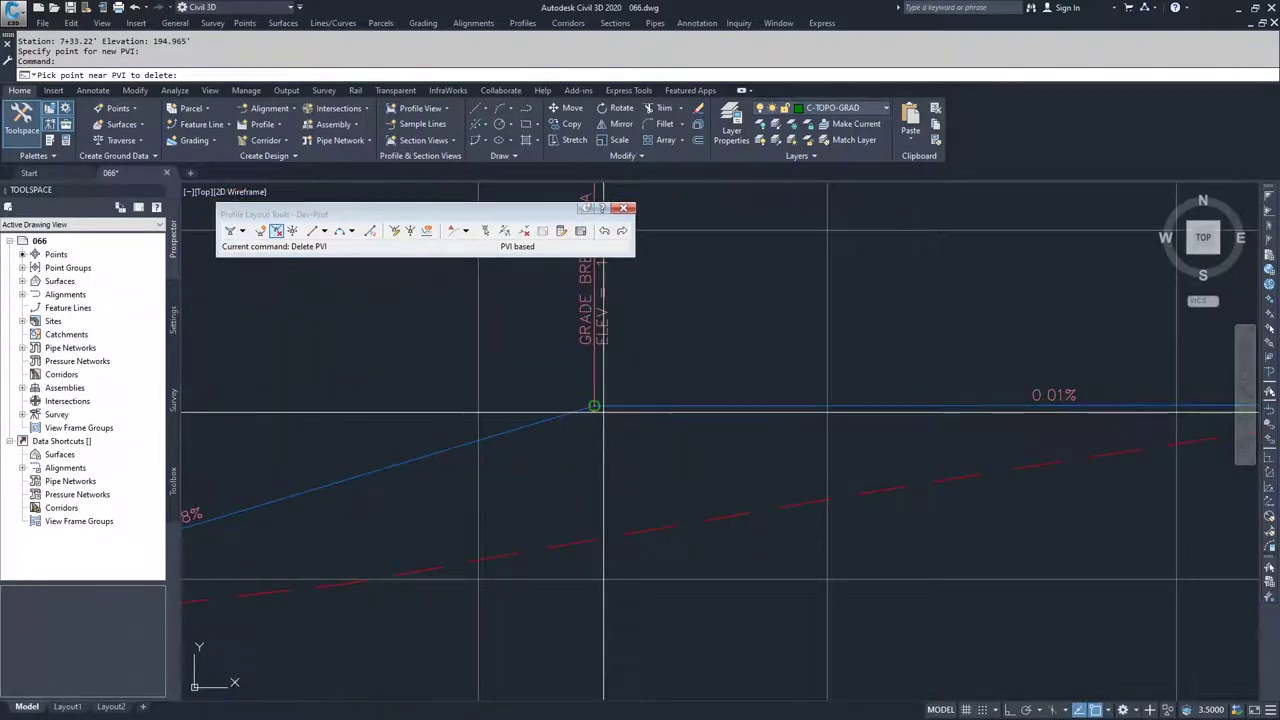
left_click(603, 411)
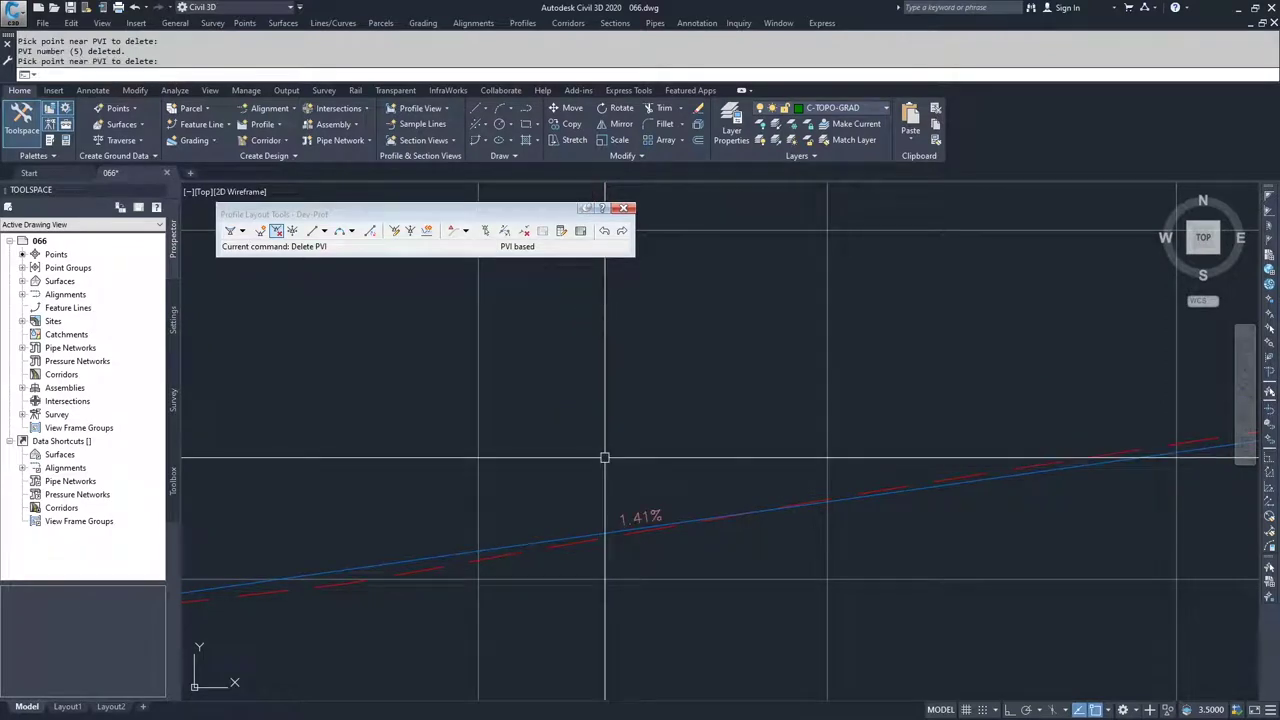
scroll(604, 457, "down", 2)
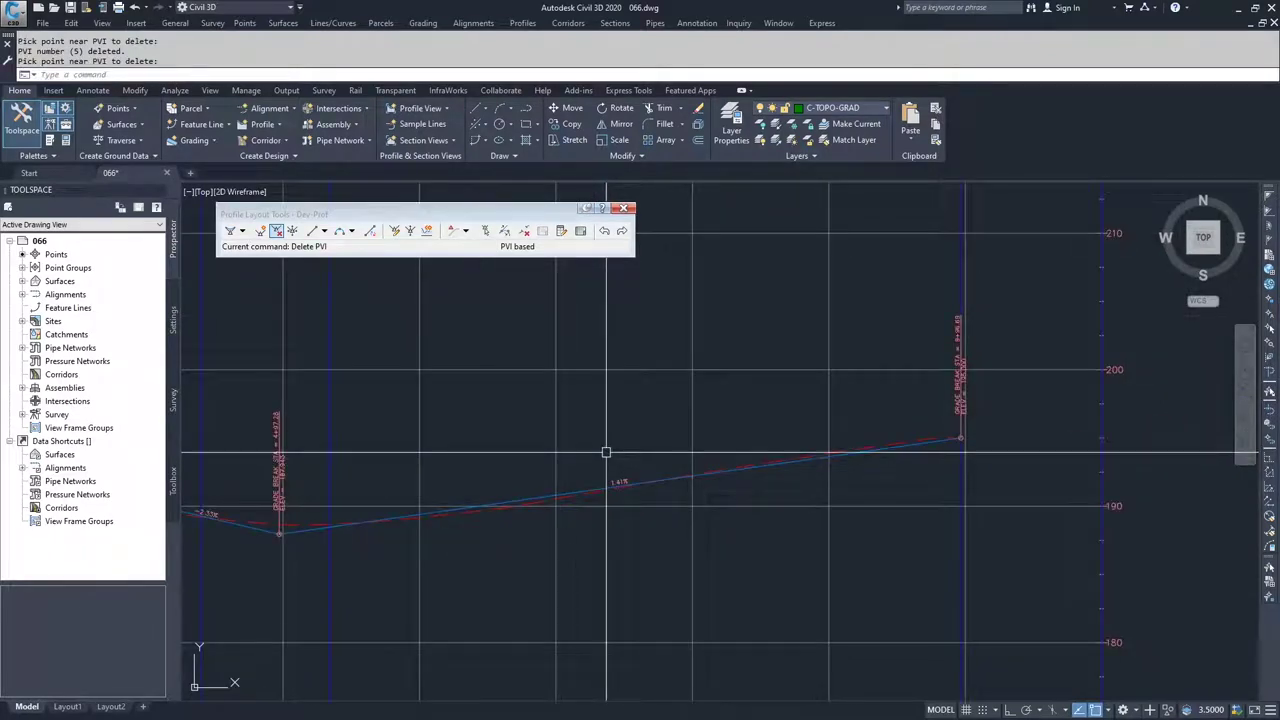
scroll(560, 478, "down", 2)
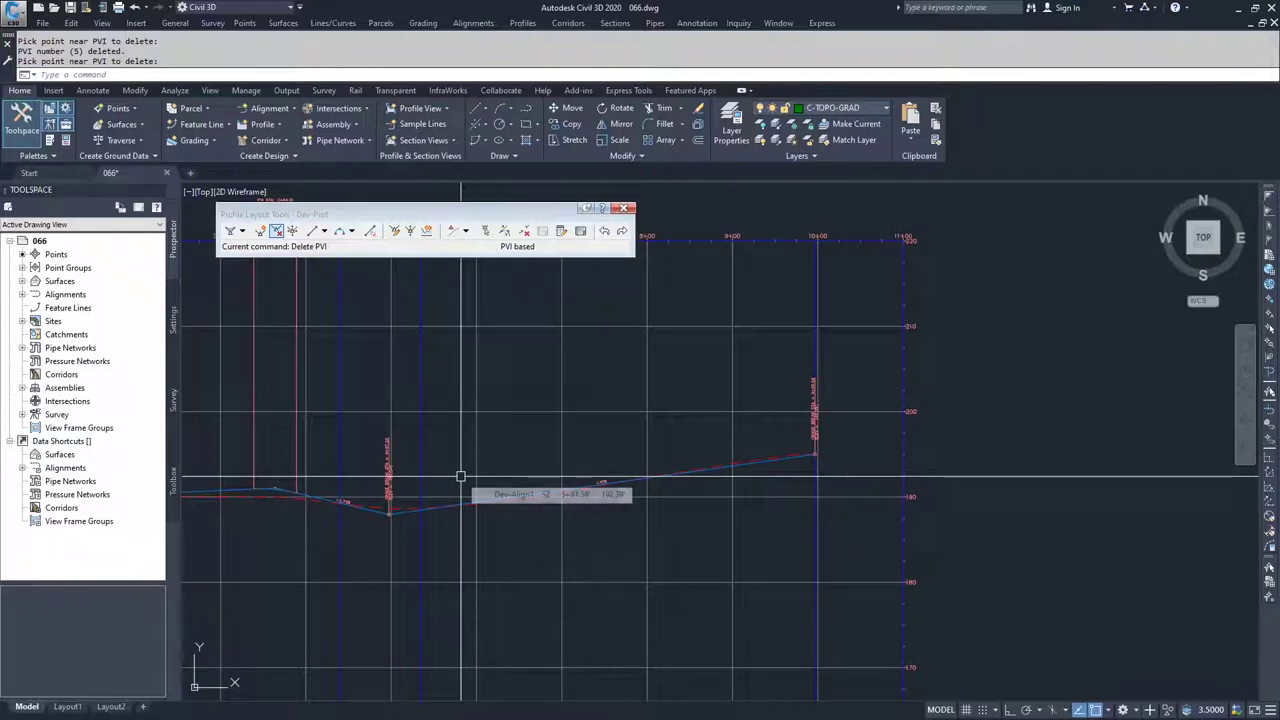